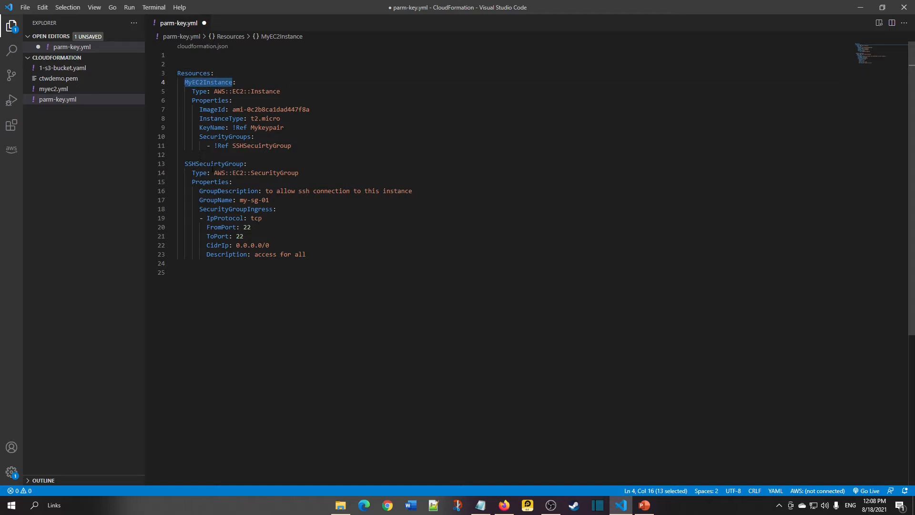
# Compare the template's resource logical names with the slide's bullets on logical names and parameter types.
pyautogui.doubleClick(214, 164)
pyautogui.hotkey('alt', 'Tab')
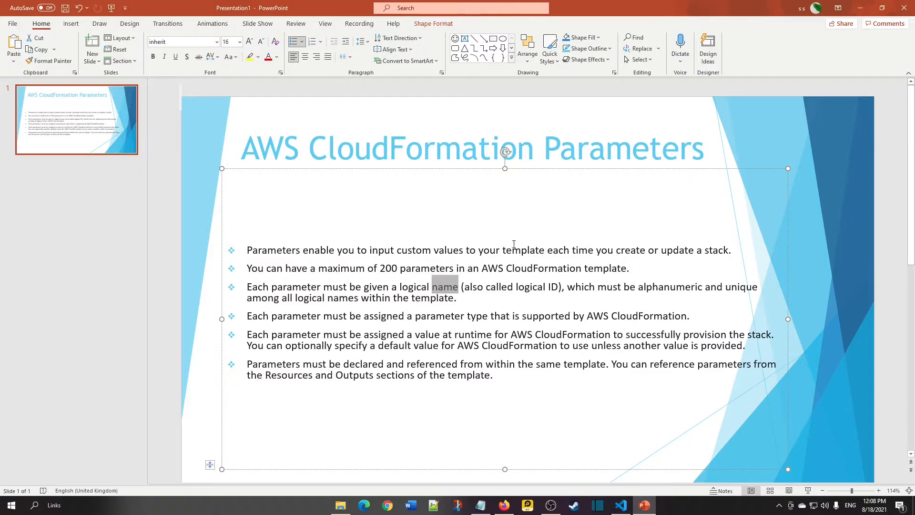
pyautogui.tripleClick(480, 290)
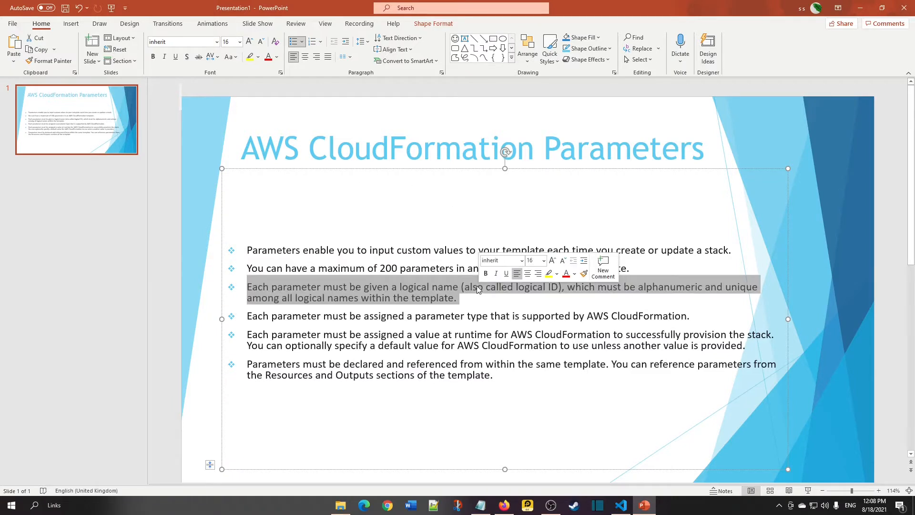
pyautogui.click(471, 287)
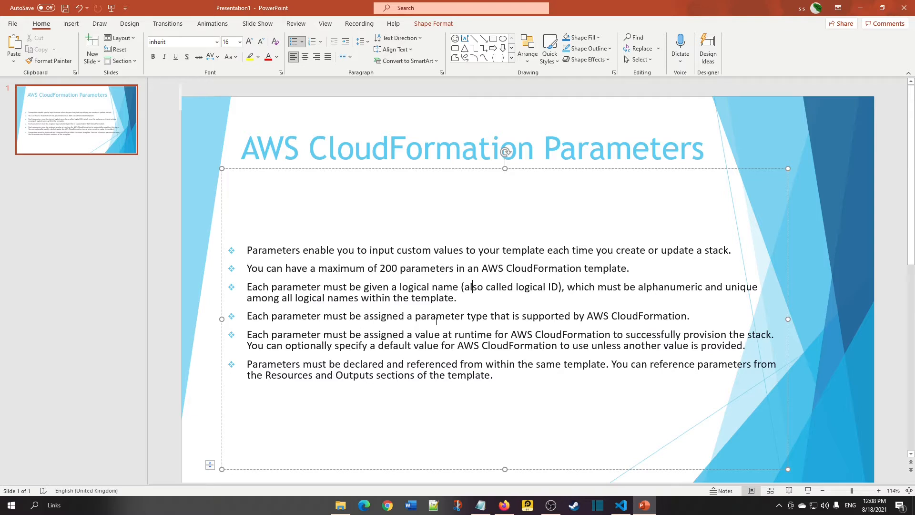
pyautogui.tripleClick(459, 316)
pyautogui.hotkey('alt', 'Tab')
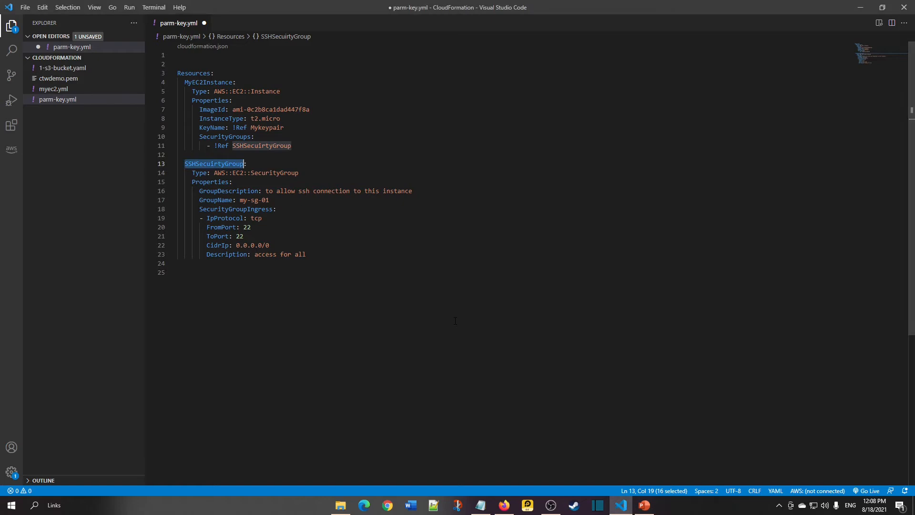
# Read the AWS-specific parameter types section of the CloudFormation parameters documentation.
pyautogui.hotkey('alt', 'Tab')
pyautogui.hotkey('alt', 'Tab')
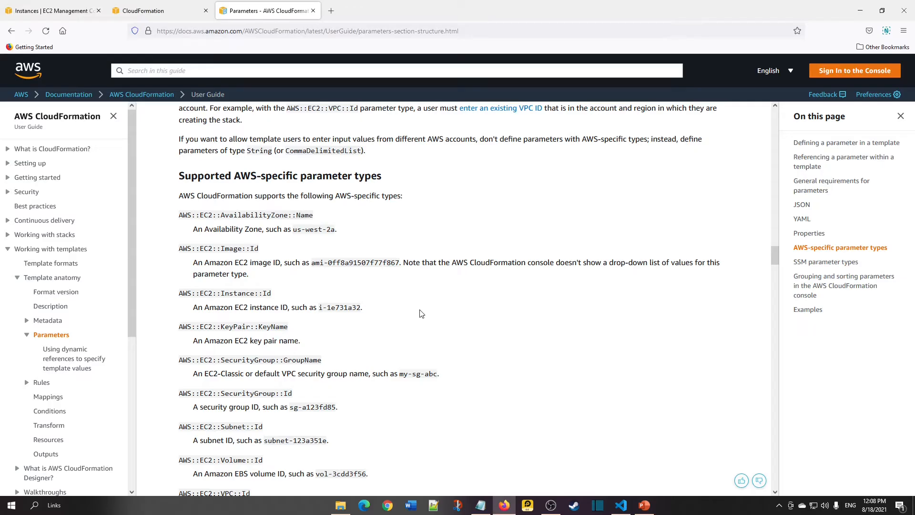
pyautogui.scroll(15, 413, 319)
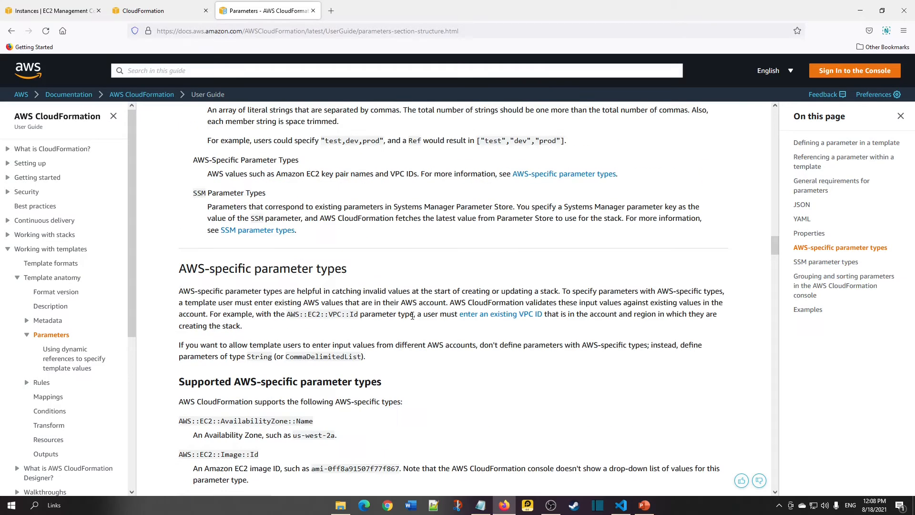
pyautogui.scroll(-7, 413, 319)
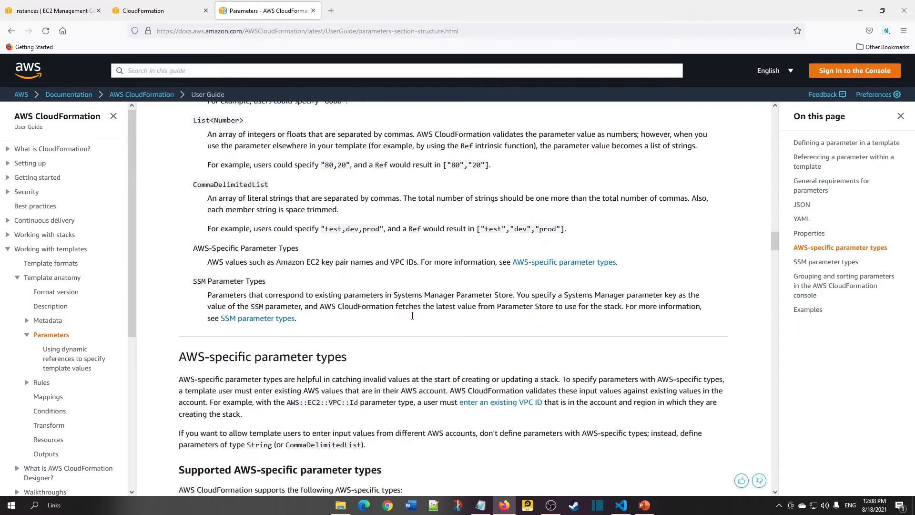
pyautogui.scroll(4, 396, 316)
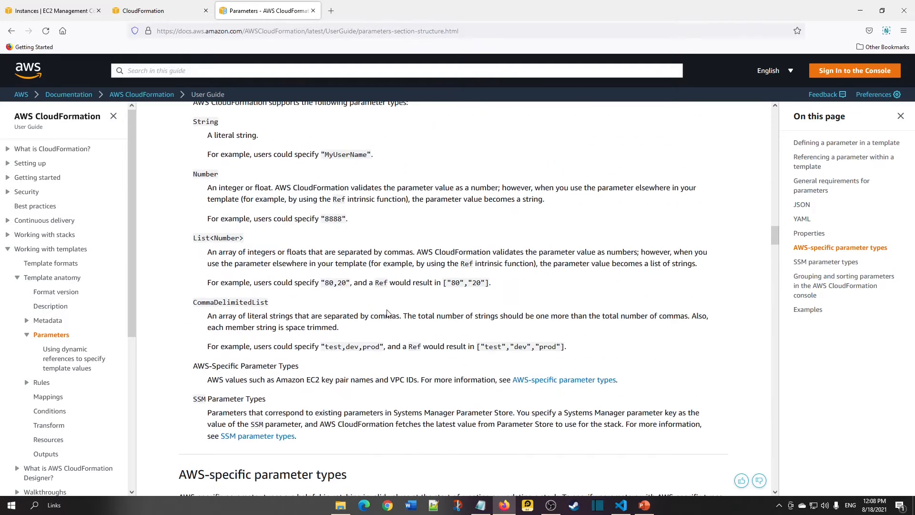
pyautogui.scroll(-6, 391, 314)
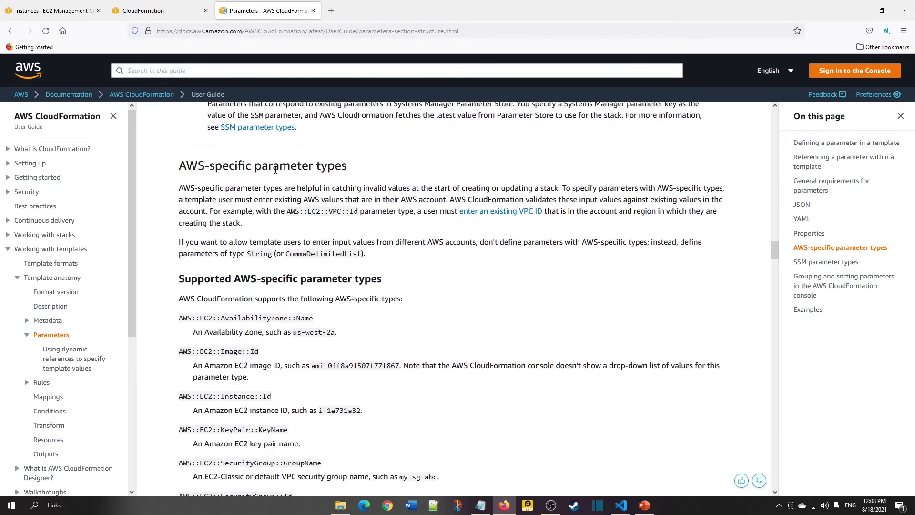
pyautogui.tripleClick(274, 167)
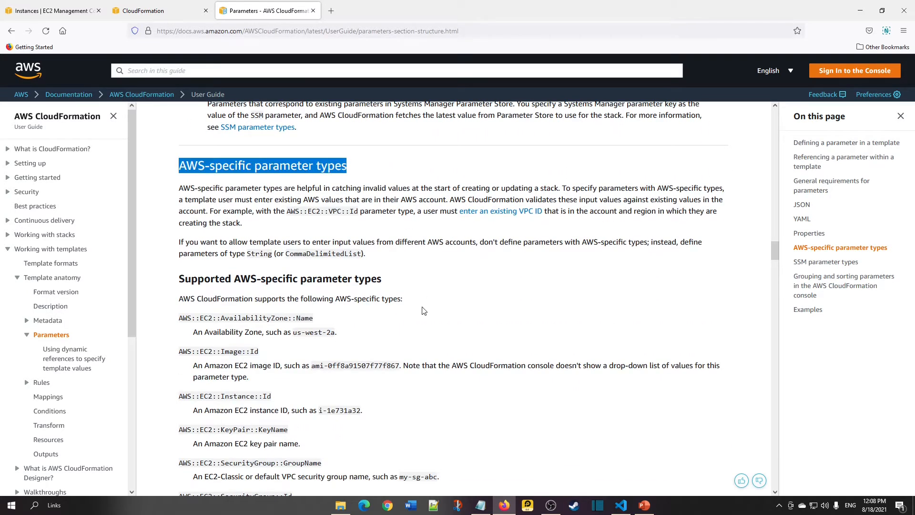
pyautogui.click(438, 306)
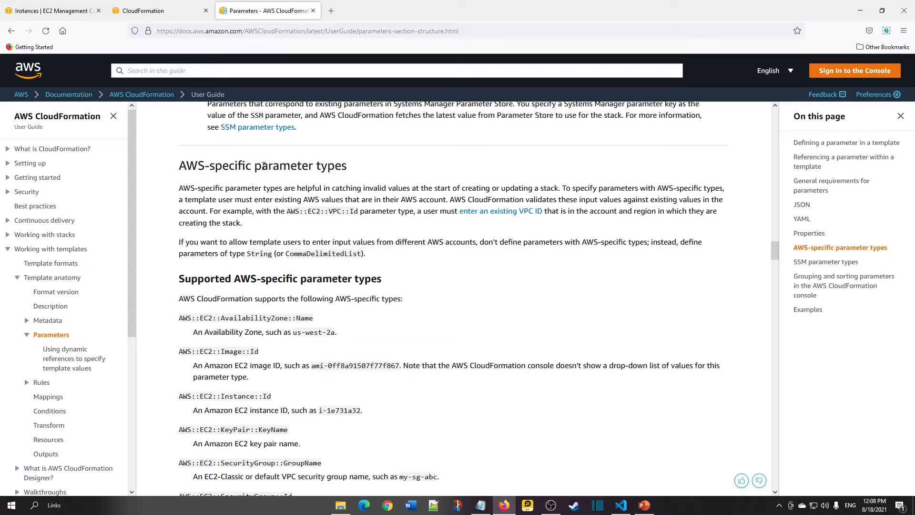
# Examine the AWS::EC2::KeyPair::KeyName entry among the supported AWS-specific parameter types.
pyautogui.scroll(-2, 263, 348)
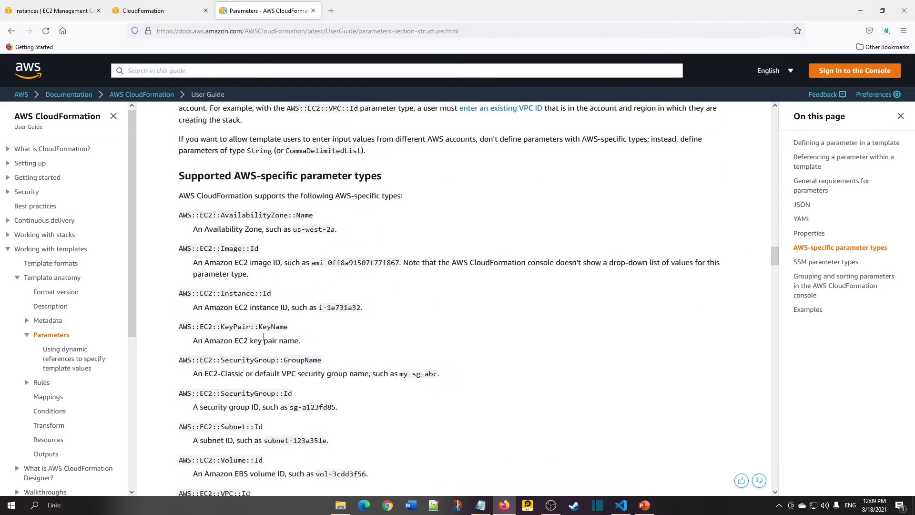
pyautogui.tripleClick(268, 327)
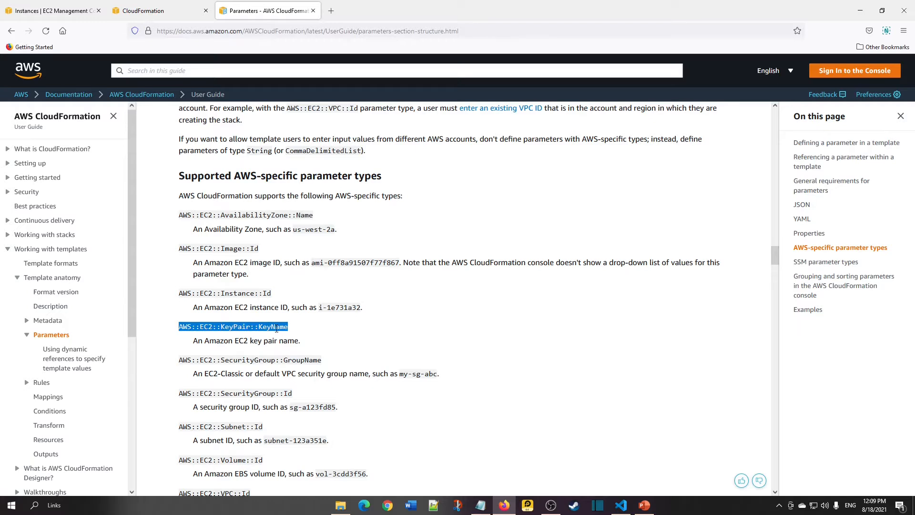
pyautogui.tripleClick(276, 327)
pyautogui.tripleClick(277, 327)
pyautogui.scroll(-2, 276, 327)
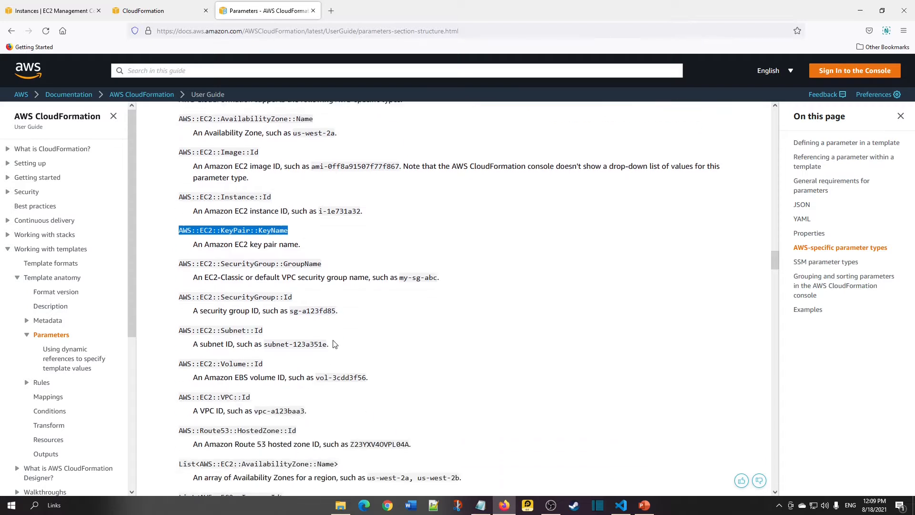
pyautogui.scroll(2, 279, 328)
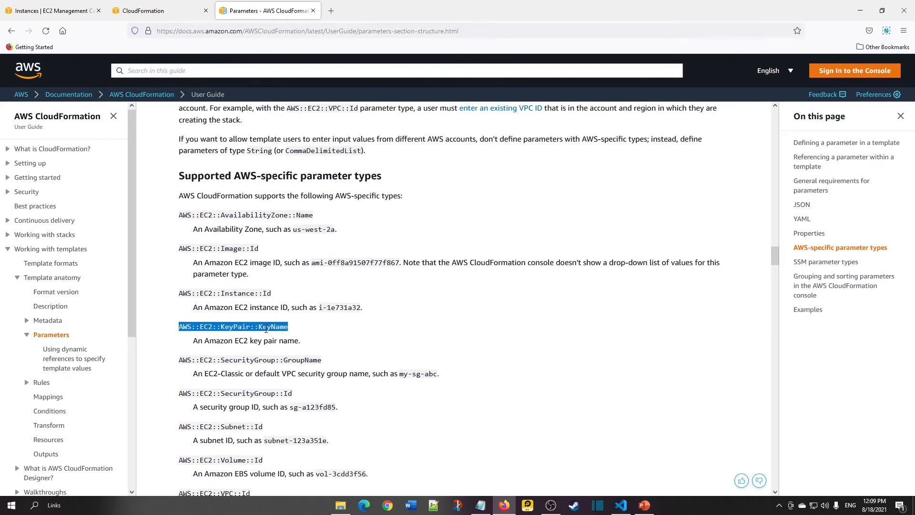
pyautogui.tripleClick(273, 329)
pyautogui.click(332, 339)
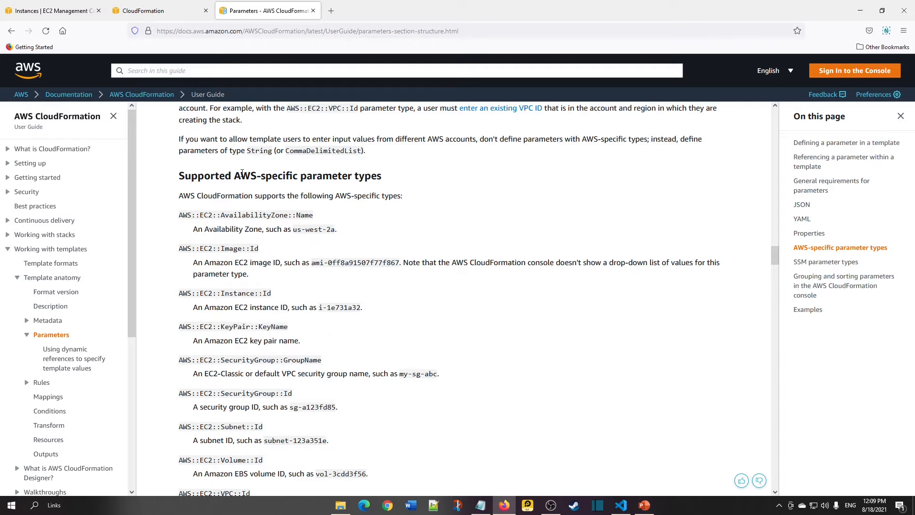
# Read the SSM parameter types section of the documentation.
pyautogui.scroll(-12, 272, 178)
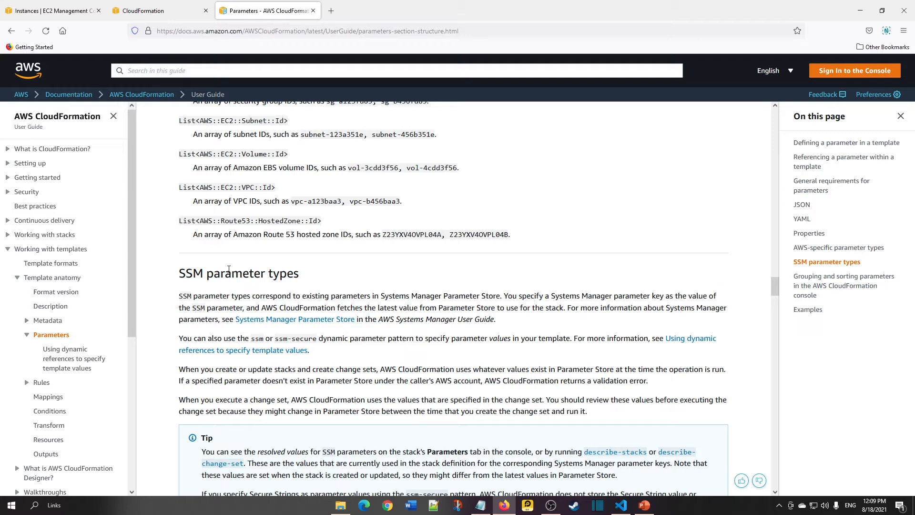
pyautogui.tripleClick(229, 269)
pyautogui.click(264, 274)
pyautogui.doubleClick(263, 273)
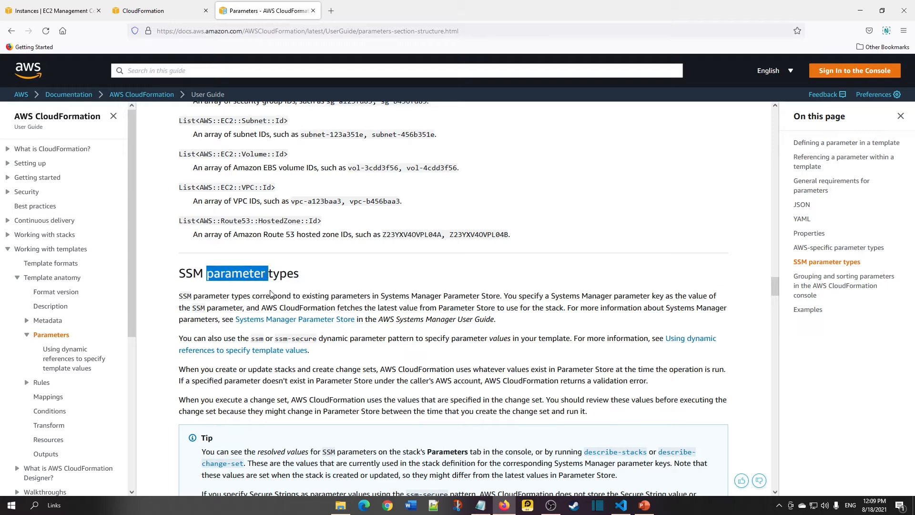
pyautogui.scroll(-5, 270, 293)
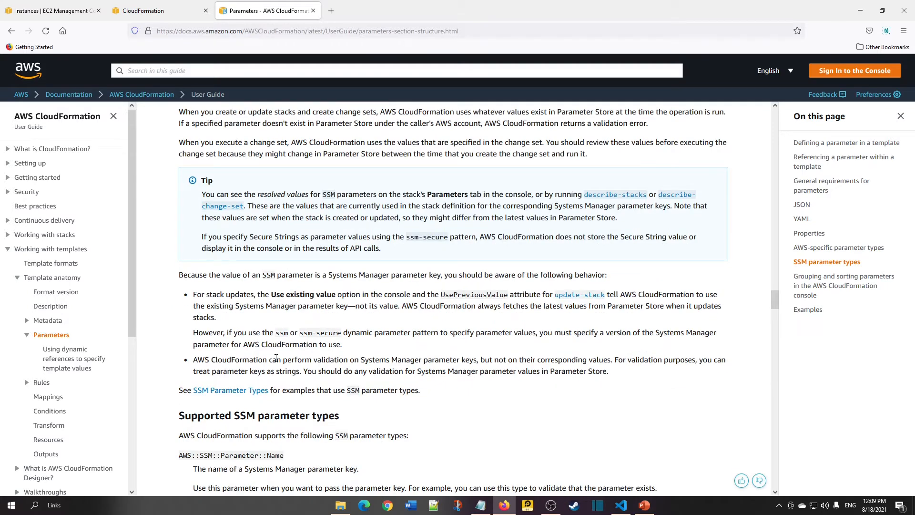
pyautogui.scroll(5, 277, 359)
pyautogui.scroll(-6, 276, 359)
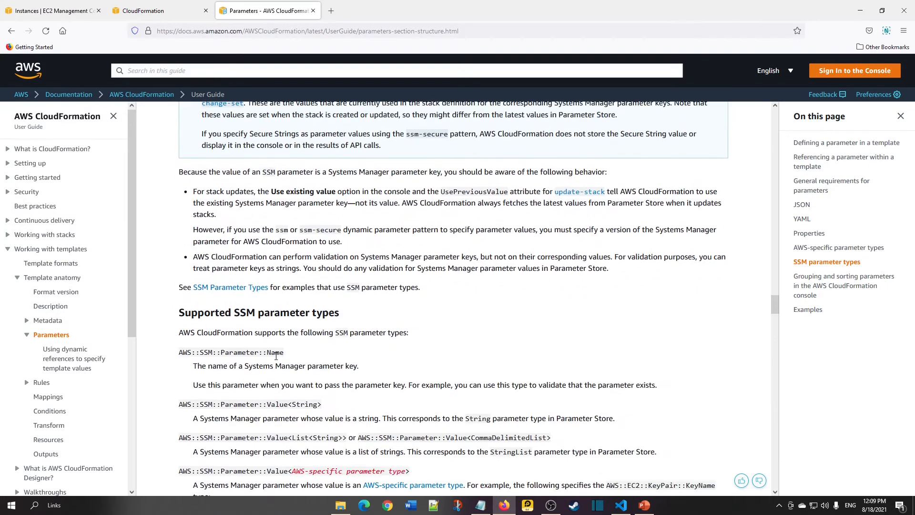
pyautogui.scroll(15, 286, 356)
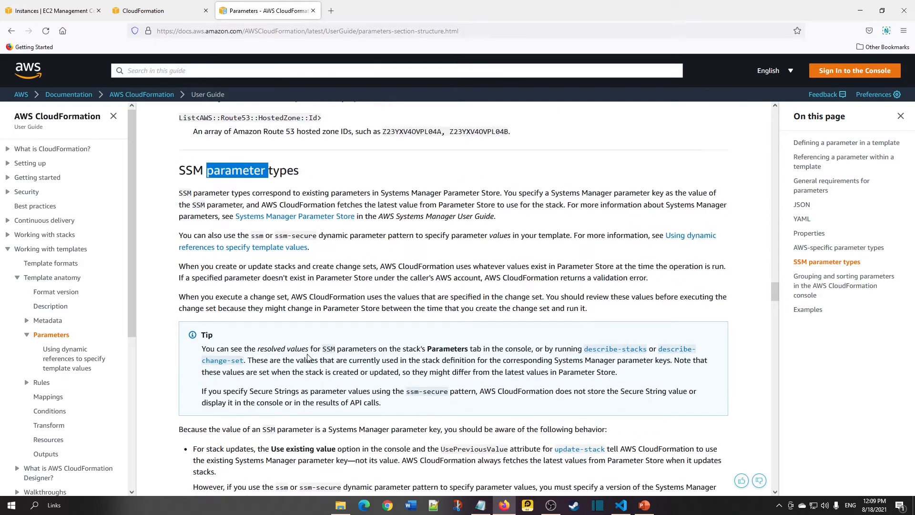
pyautogui.scroll(3, 306, 357)
# Review the slide's bullets on assigning parameter values at runtime and declaring parameters within the template.
pyautogui.hotkey('alt', 'Tab')
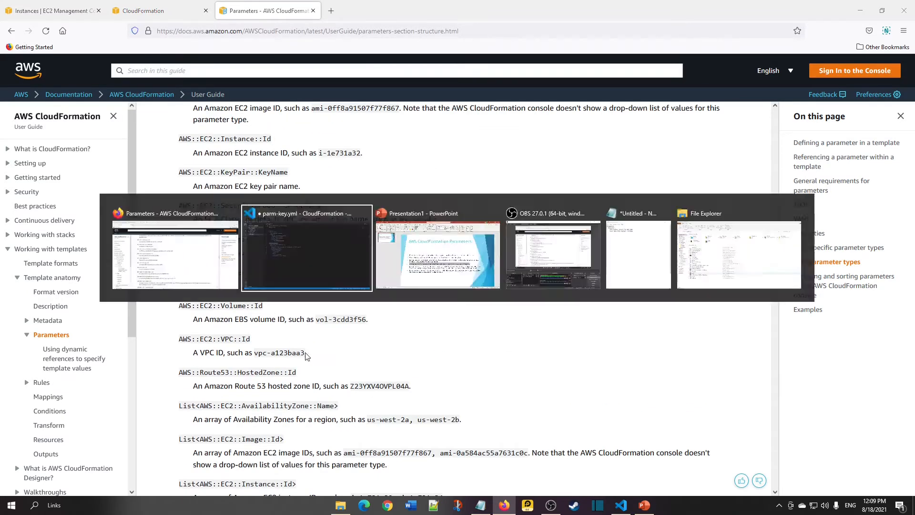
pyautogui.hotkey('alt', 'Tab')
pyautogui.hotkey('alt', 'Tab')
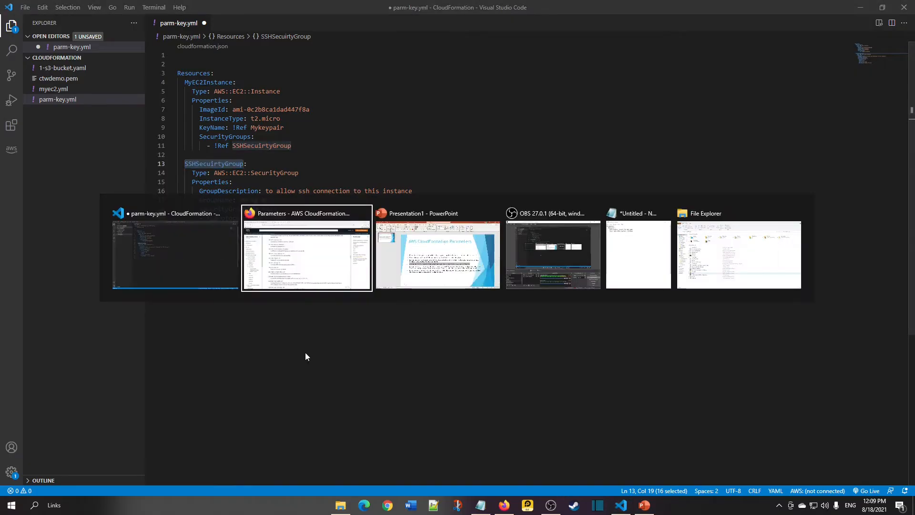
pyautogui.doubleClick(356, 339)
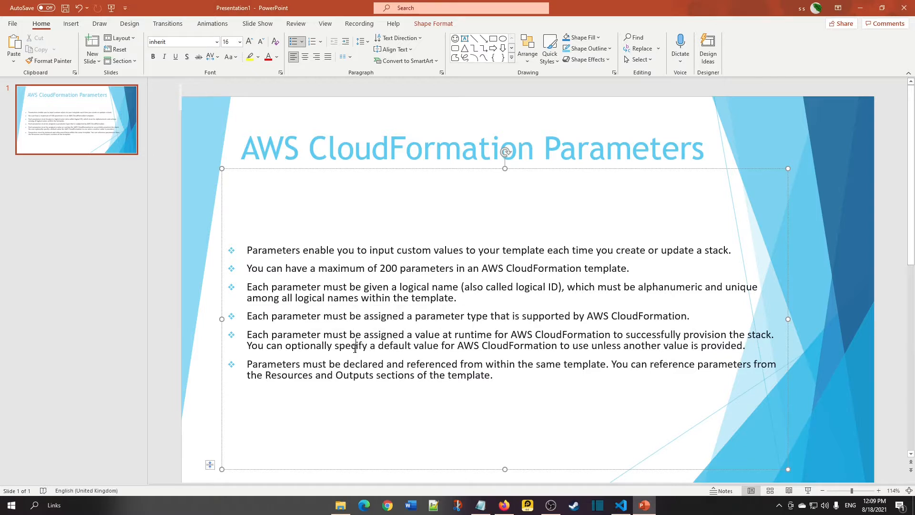
pyautogui.tripleClick(352, 339)
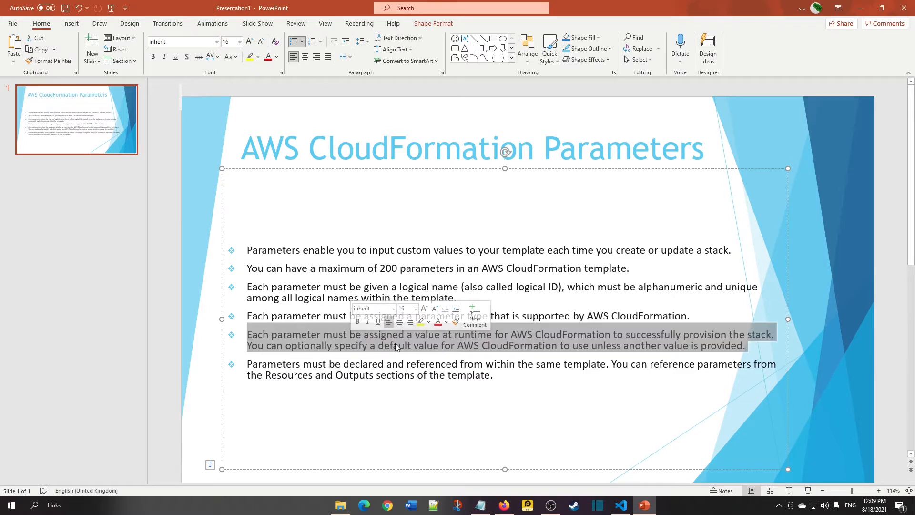
pyautogui.doubleClick(394, 346)
pyautogui.click(394, 347)
pyautogui.click(350, 339)
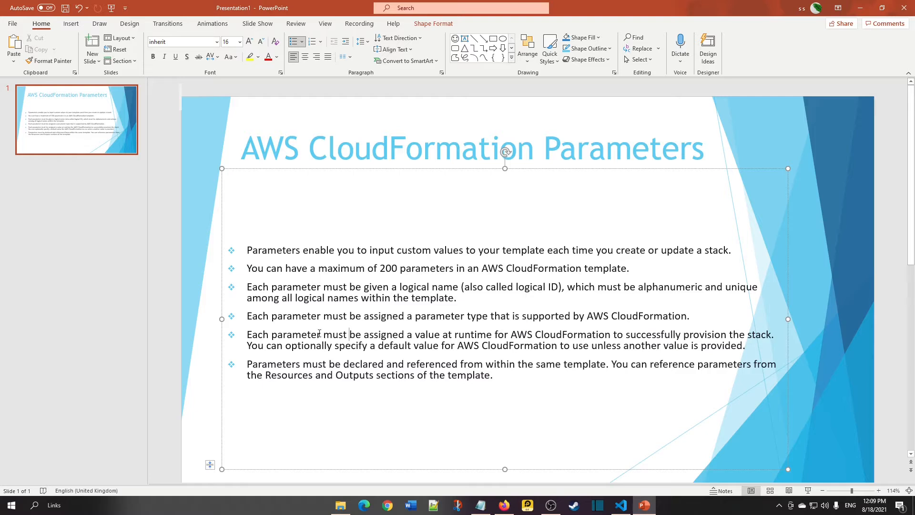
pyautogui.tripleClick(405, 339)
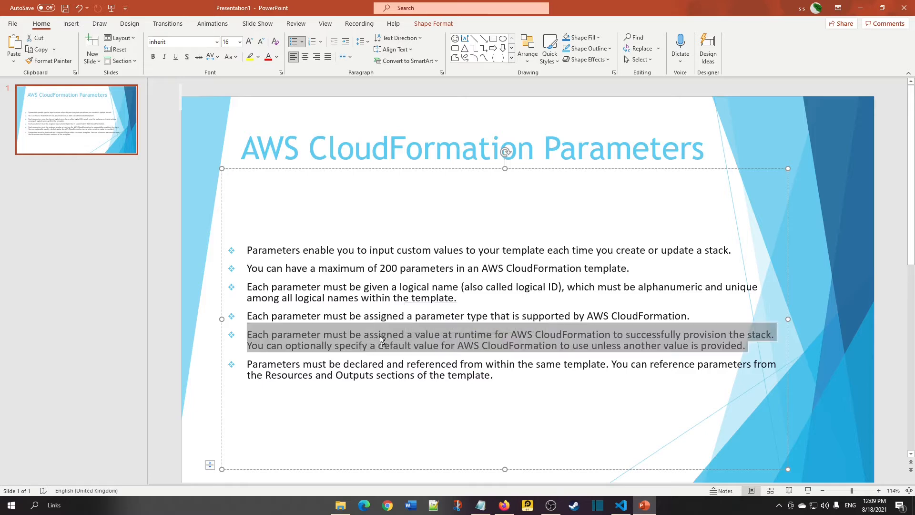
pyautogui.click(384, 367)
pyautogui.tripleClick(385, 368)
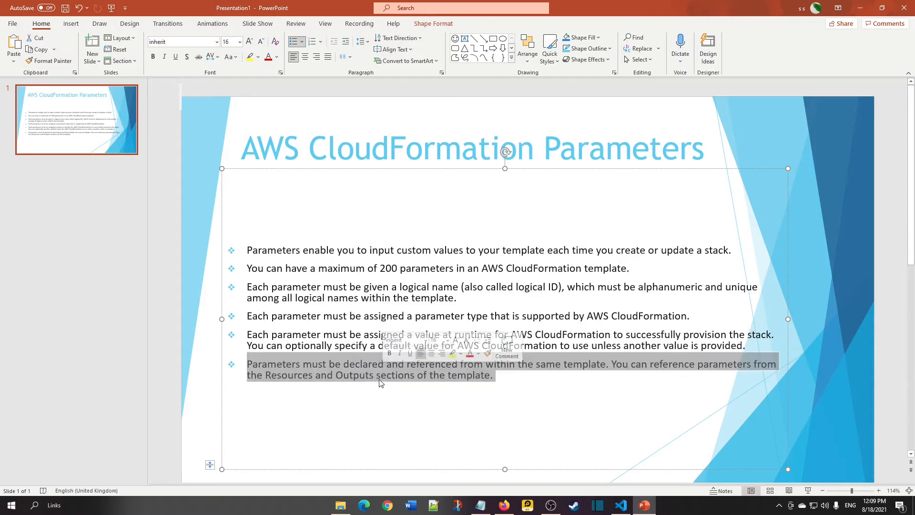
pyautogui.click(356, 365)
pyautogui.doubleClick(356, 365)
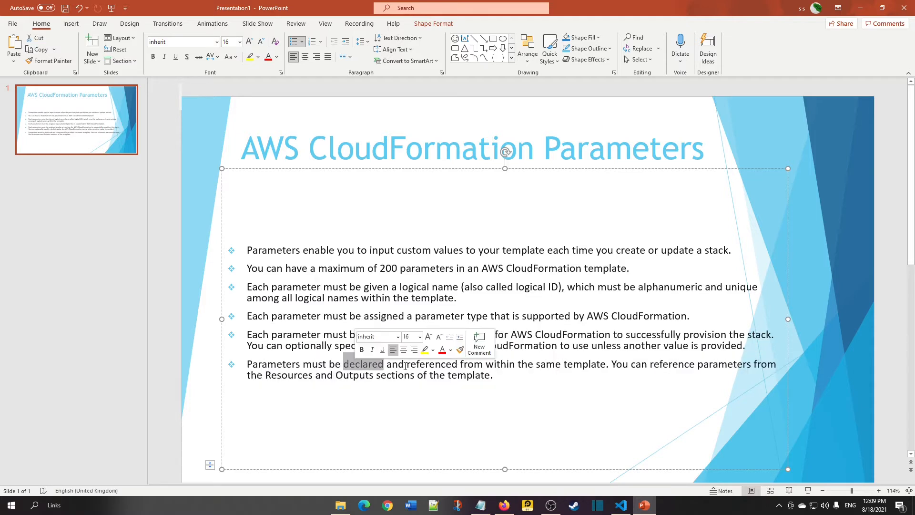
pyautogui.tripleClick(548, 365)
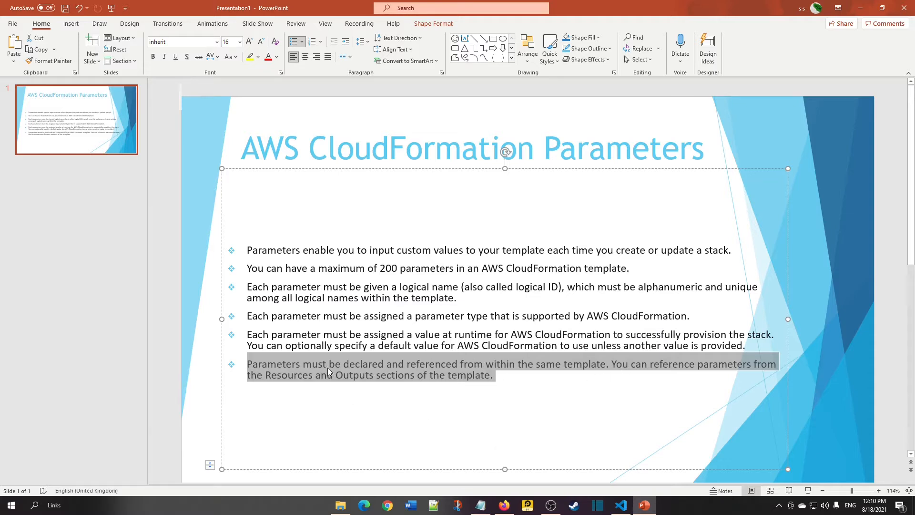
# Relate the template's Resources section to the slide's point about referencing parameters from Resources and Outputs.
pyautogui.hotkey('alt', 'Tab')
pyautogui.doubleClick(196, 73)
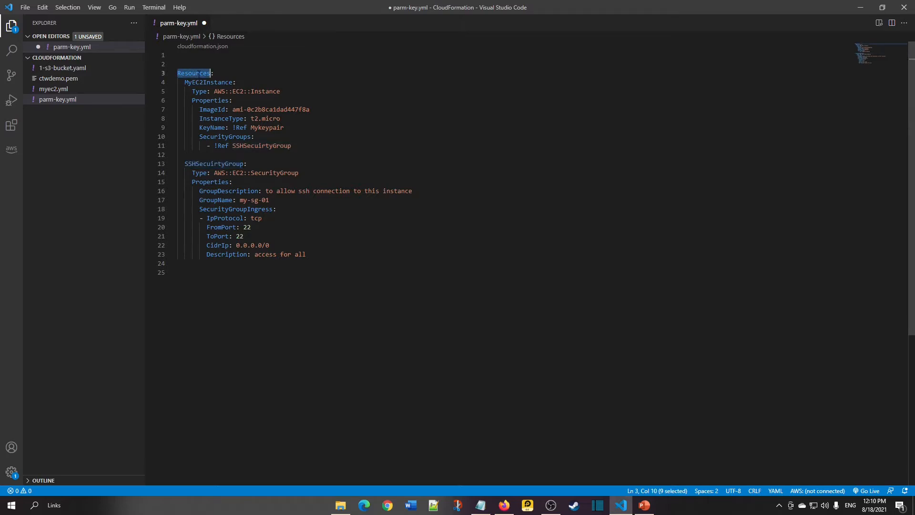
pyautogui.hotkey('alt', 'Tab')
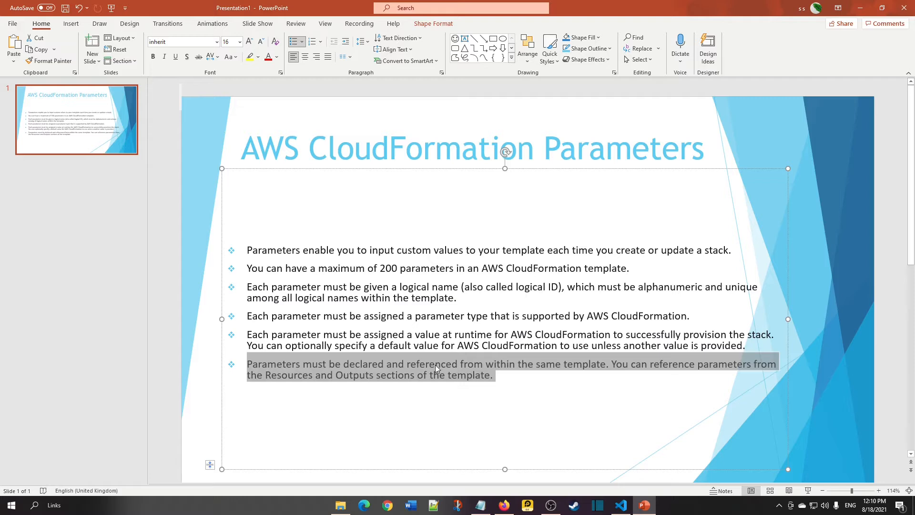
pyautogui.click(409, 376)
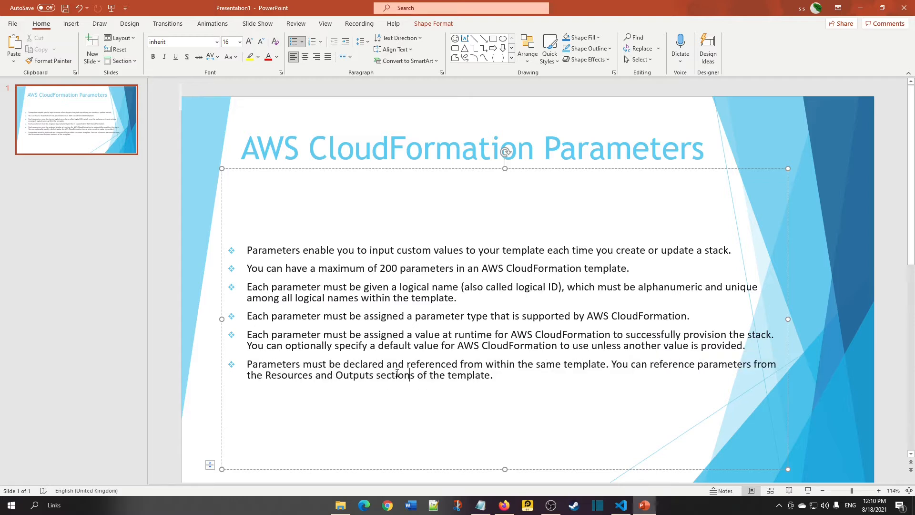
pyautogui.hotkey('alt', 'Tab')
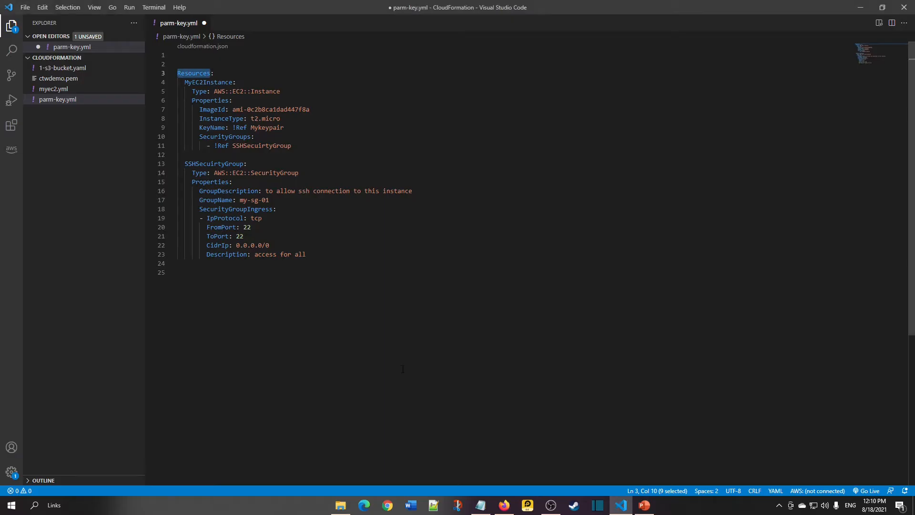
# Insert three blank lines at the top of parm-key.yml above the Resources section.
pyautogui.hotkey('ctrl', 'Home')
pyautogui.press('Return')
pyautogui.press('Return')
pyautogui.press('Up')
pyautogui.press('Return')
pyautogui.hotkey('alt', 'Tab')
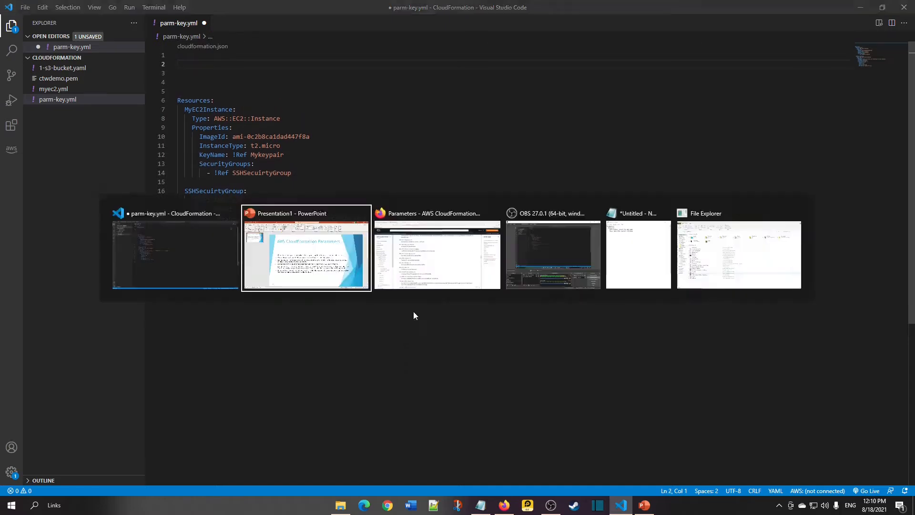
# Copy the Parameters: heading from the documentation's YAML key pair example into the top line of parm-key.yml.
pyautogui.hotkey('alt', 'Tab')
pyautogui.hotkey('alt', 'Tab')
pyautogui.hotkey('alt', 'Tab')
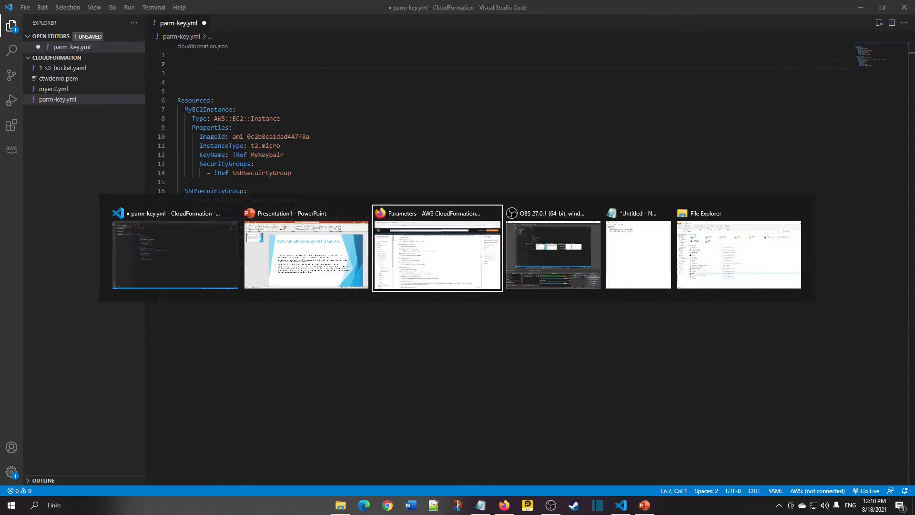
pyautogui.scroll(-3, 341, 291)
pyautogui.scroll(-3, 337, 325)
pyautogui.scroll(20, 336, 315)
pyautogui.scroll(5, 336, 310)
pyautogui.scroll(-20, 337, 317)
pyautogui.scroll(-15, 375, 348)
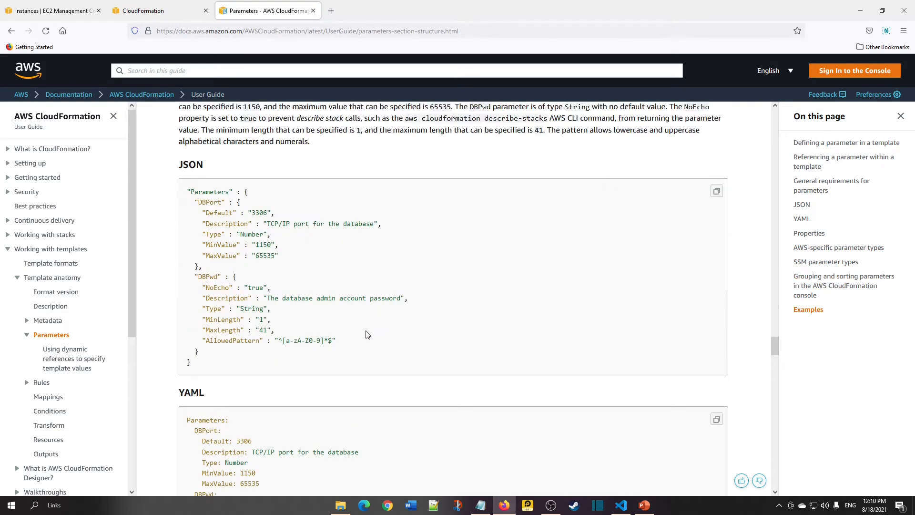
pyautogui.scroll(-5, 369, 370)
pyautogui.scroll(5, 371, 374)
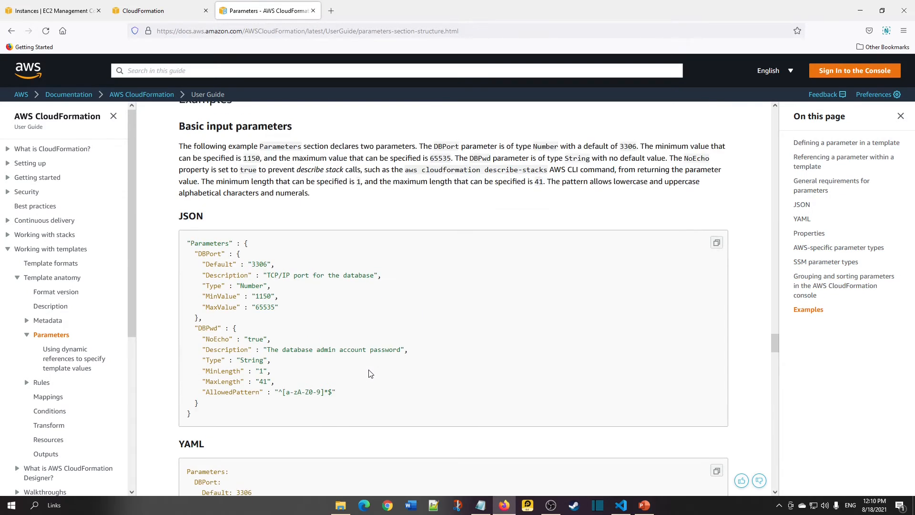
pyautogui.scroll(-12, 374, 375)
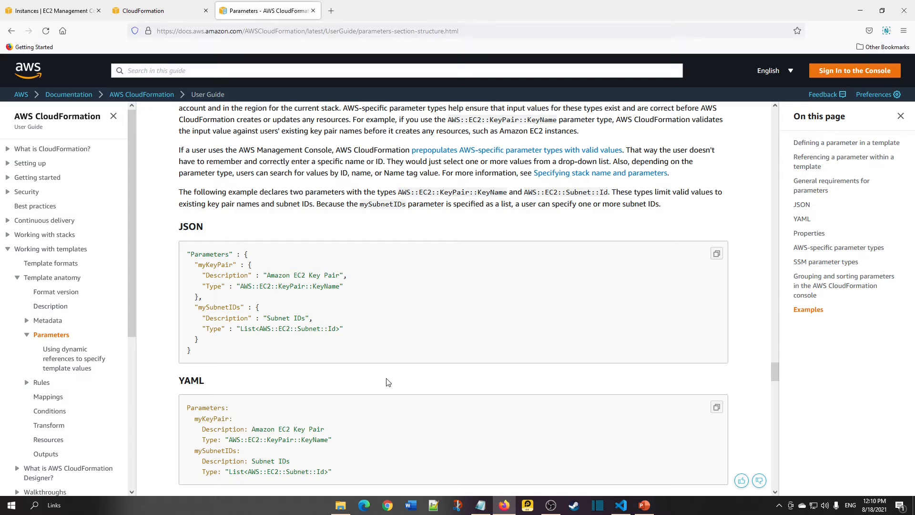
pyautogui.scroll(-1, 203, 258)
pyautogui.doubleClick(206, 357)
pyautogui.click(232, 355)
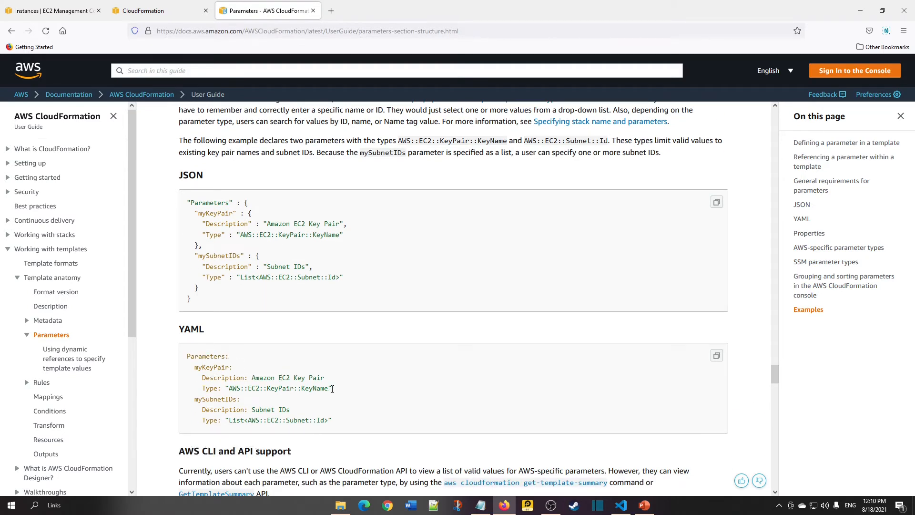
pyautogui.doubleClick(207, 356)
pyautogui.moveTo(232, 357); pyautogui.dragTo(188, 359)
pyautogui.hotkey('ctrl', 'c')
pyautogui.hotkey('alt', 'Tab')
pyautogui.hotkey('ctrl', 'v')
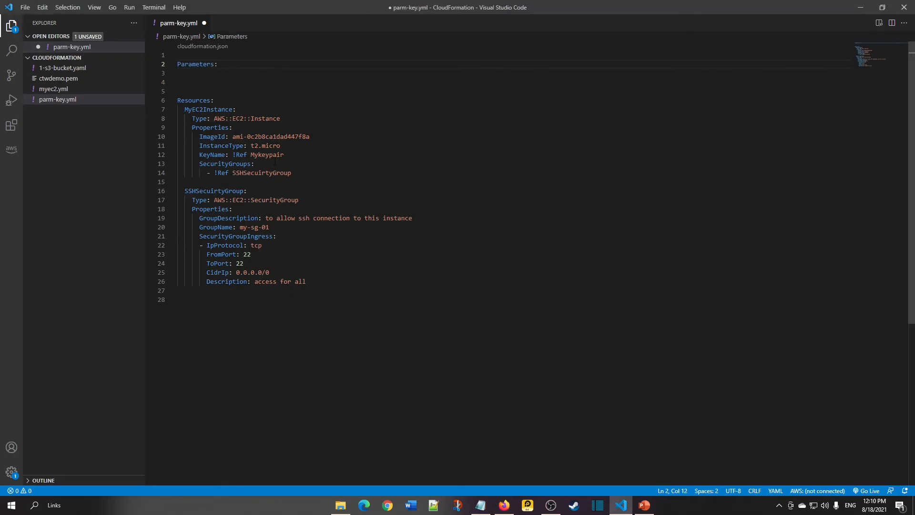
# Add the myKeyPair parameter name from the documentation under Parameters.
pyautogui.press('Return')
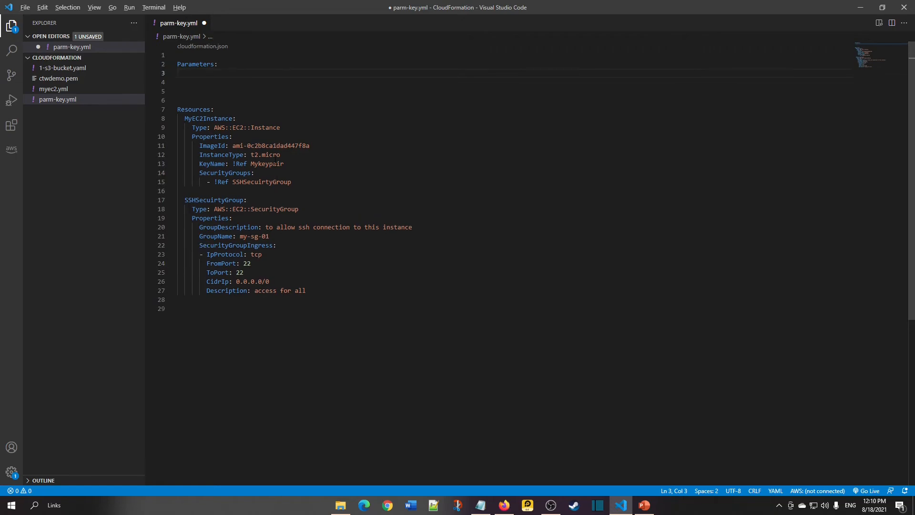
pyautogui.hotkey('alt', 'Tab')
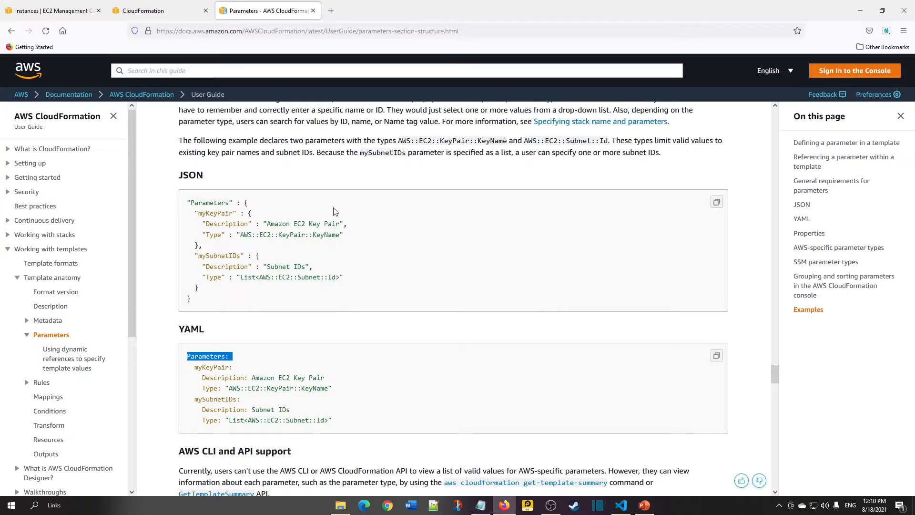
pyautogui.doubleClick(198, 368)
pyautogui.hotkey('alt', 'Tab')
pyautogui.hotkey('ctrl', 'v')
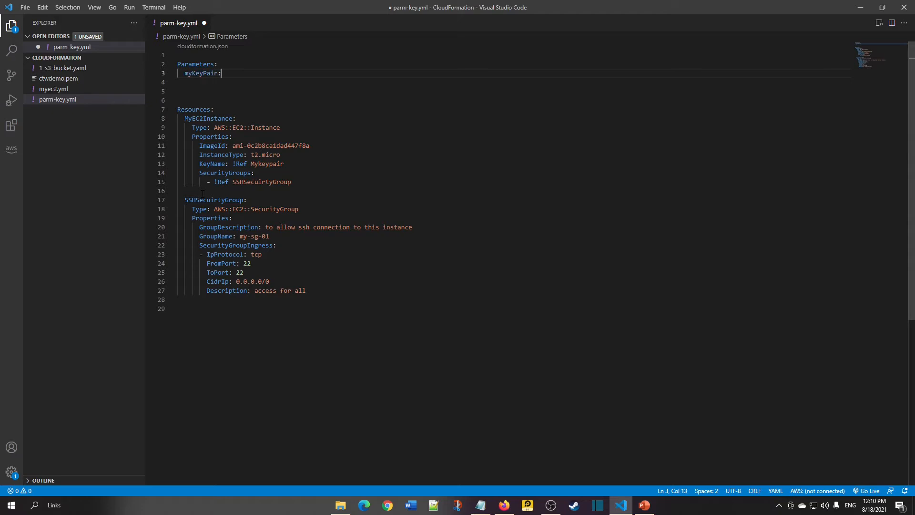
# Rename the parameter to Mykeypair so it matches the name referenced by the instance.
pyautogui.press('Home')
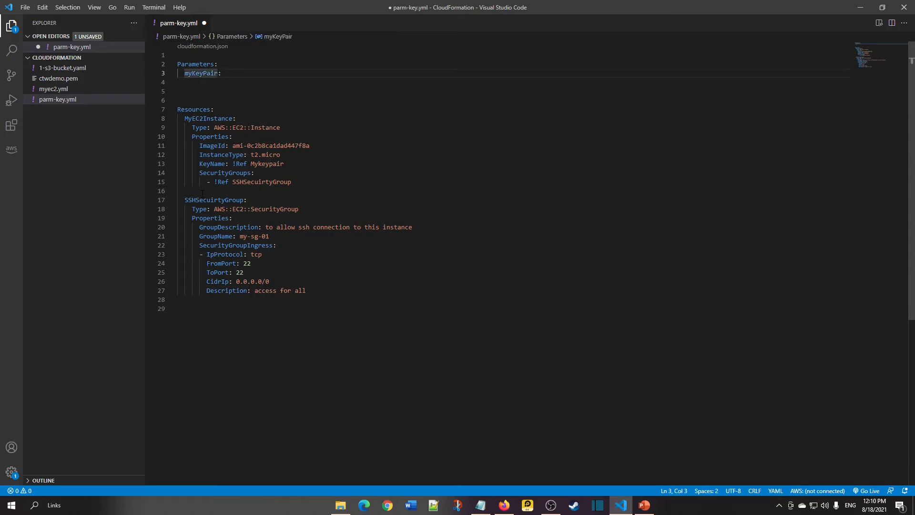
pyautogui.press('Delete')
pyautogui.write('M')
pyautogui.press('Right')
pyautogui.press('Delete')
pyautogui.write('k')
pyautogui.press('Right')
pyautogui.press('Delete')
pyautogui.write('p')
pyautogui.press('End')
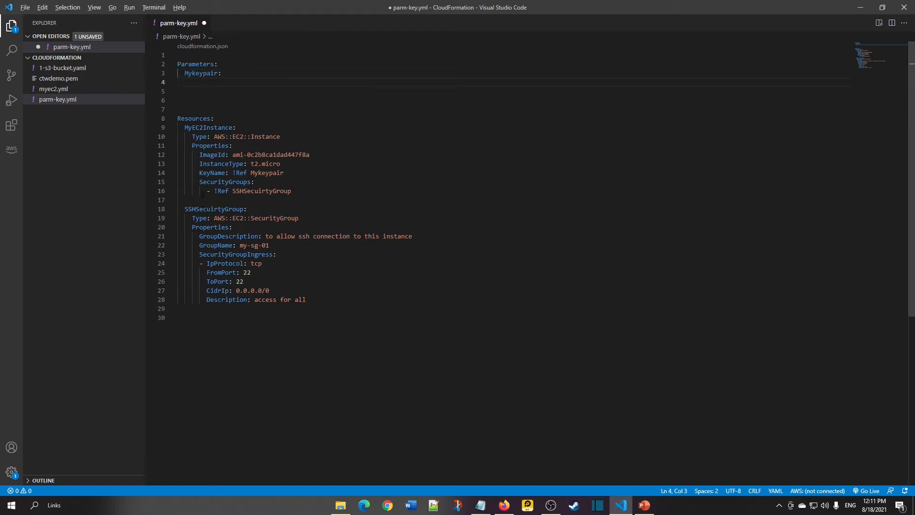
# Add a Description key indented beneath the Mykeypair parameter.
pyautogui.hotkey('alt', 'Tab')
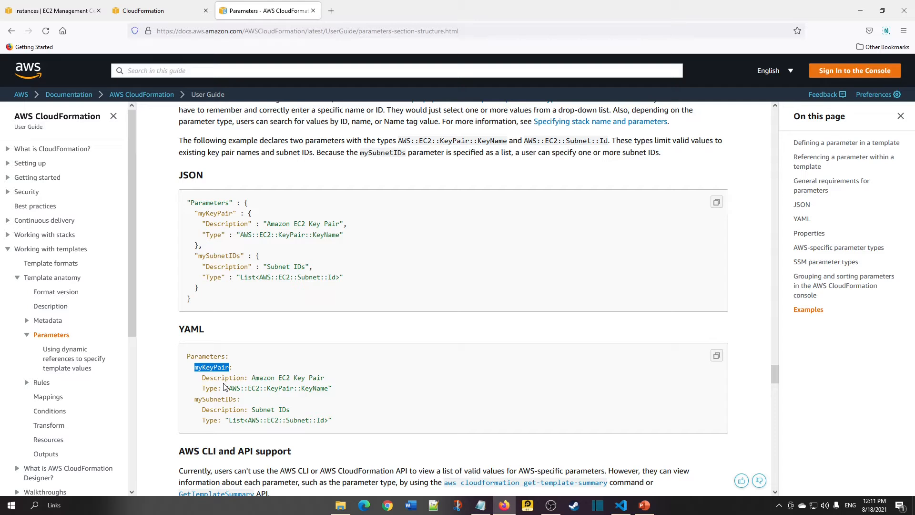
pyautogui.doubleClick(204, 379)
pyautogui.hotkey('alt', 'Tab')
pyautogui.hotkey('ctrl', 'v')
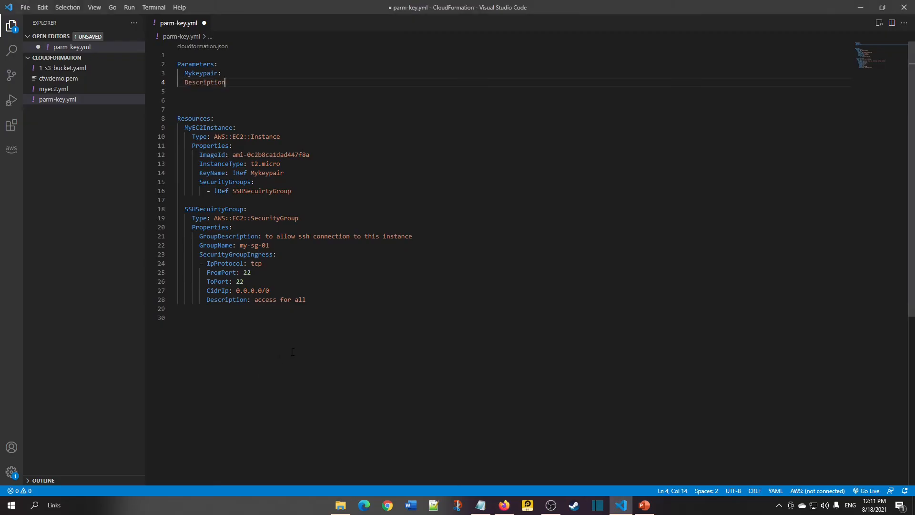
pyautogui.write(':')
pyautogui.hotkey('alt', 'Tab')
pyautogui.hotkey('alt', 'Tab')
pyautogui.press('Home')
pyautogui.press('Tab')
pyautogui.press('Up')
pyautogui.hotkey('shift', 'End')
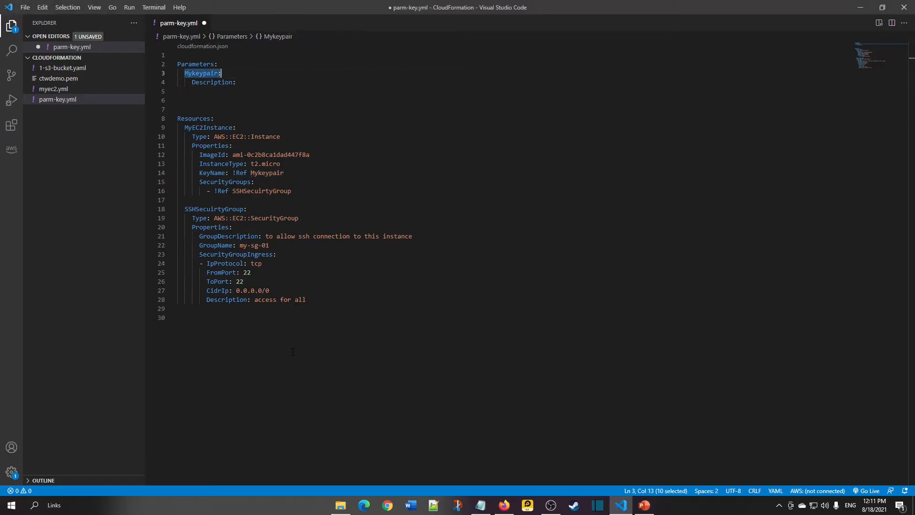
pyautogui.press('Down')
pyautogui.press('Home')
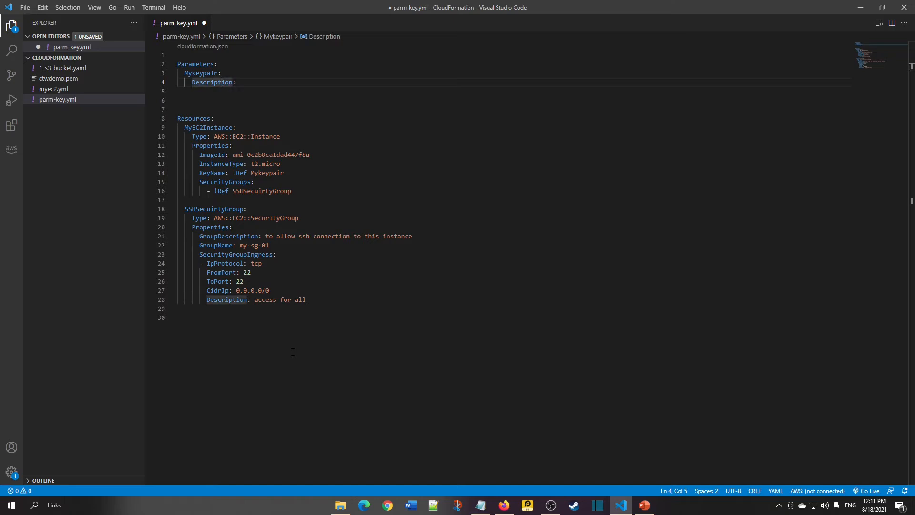
pyautogui.press('End')
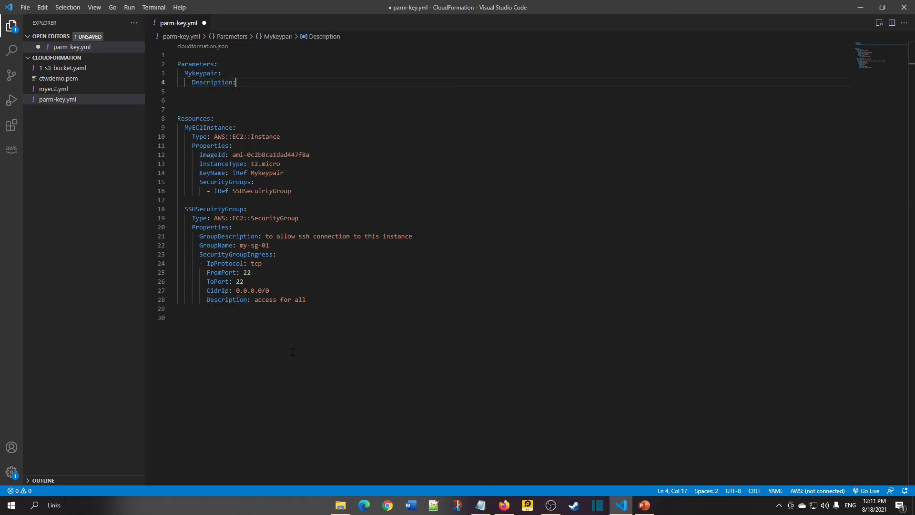
# Set the parameter's Description to choose key from the list.
pyautogui.write('choos')
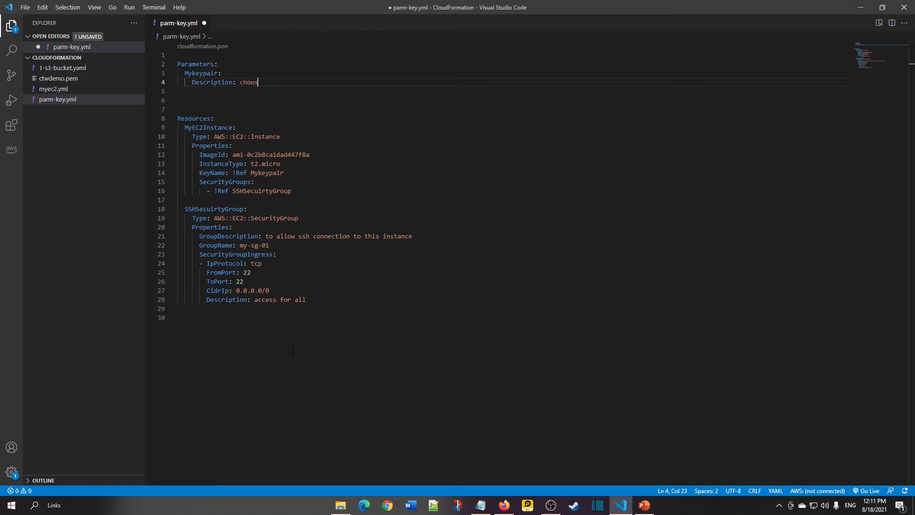
pyautogui.write('e key from th')
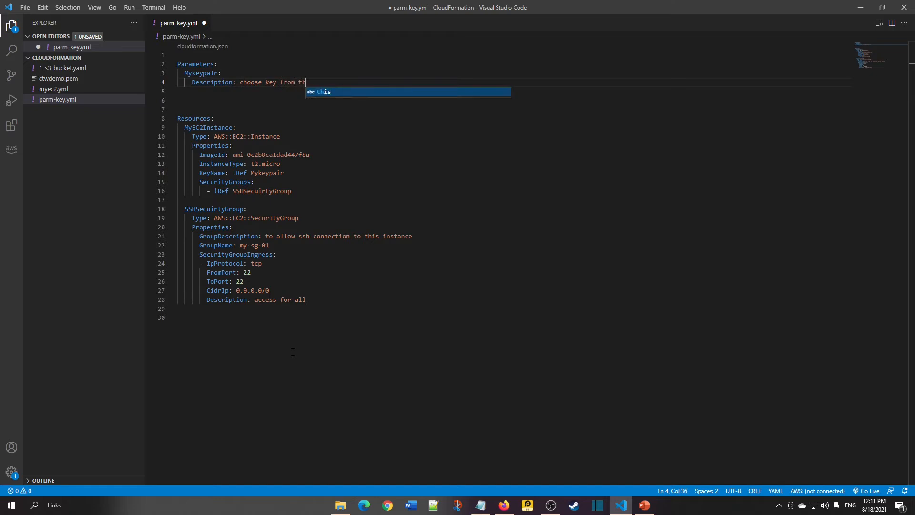
pyautogui.write('e list')
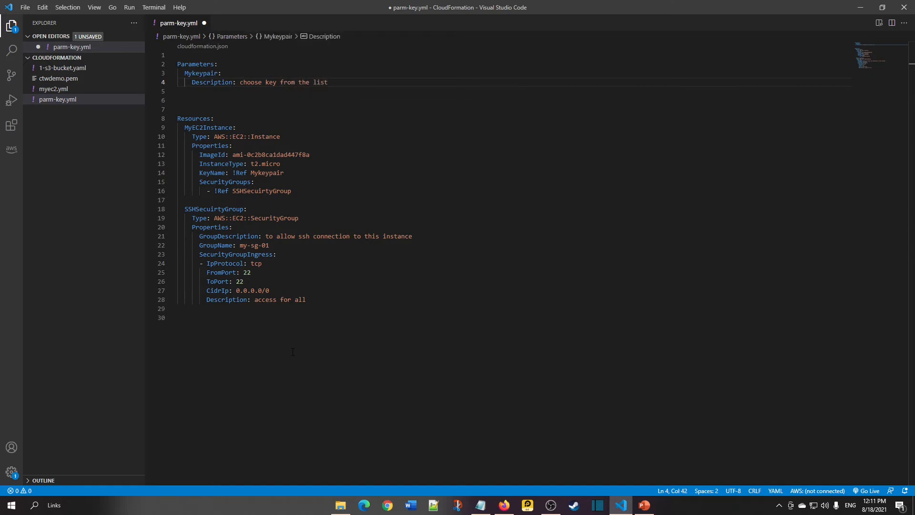
pyautogui.press('Return')
# Add Type: AWS::EC2::KeyPair::KeyName under Mykeypair without the quotation marks, and save the file.
pyautogui.hotkey('alt', 'Tab')
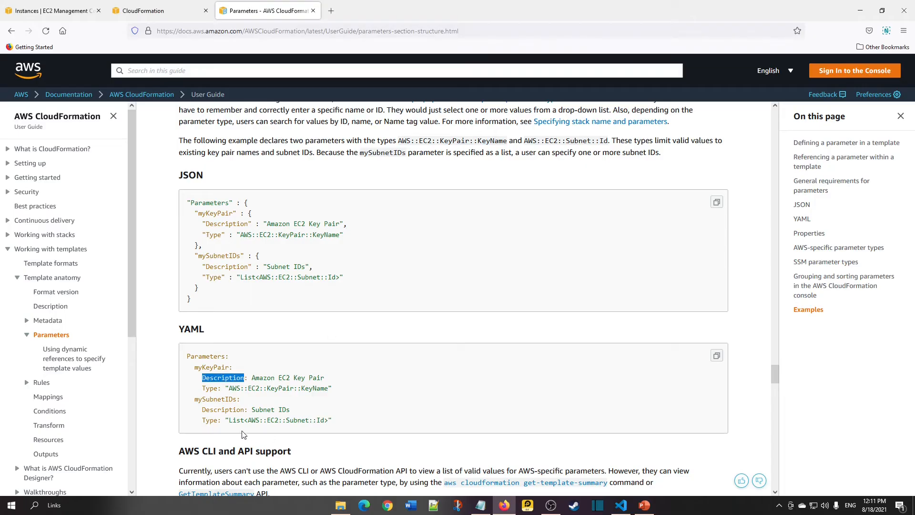
pyautogui.moveTo(202, 389); pyautogui.dragTo(334, 392)
pyautogui.hotkey('ctrl', 'c')
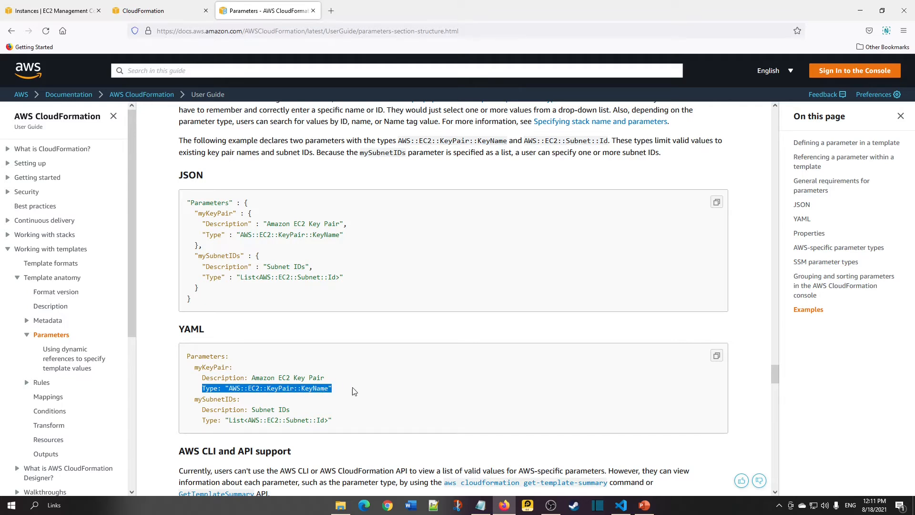
pyautogui.hotkey('alt', 'Tab')
pyautogui.hotkey('ctrl', 'v')
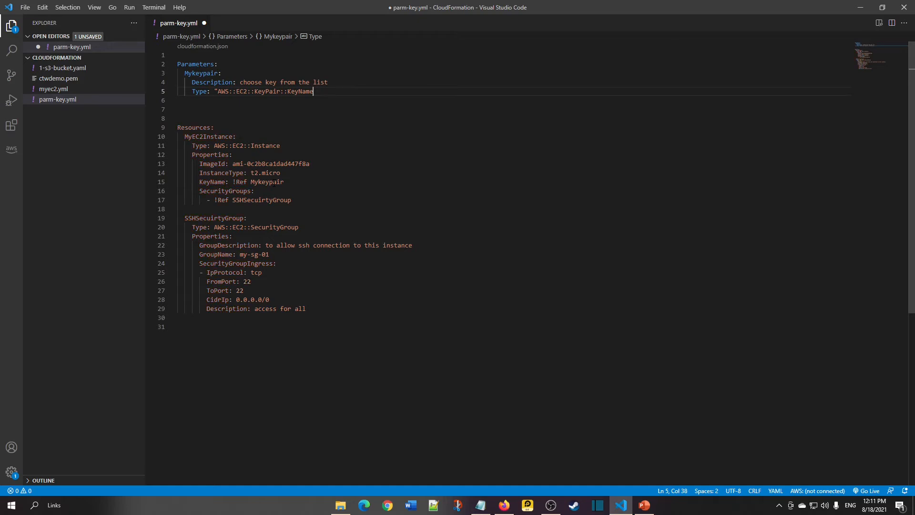
pyautogui.press('Home')
pyautogui.press('Right')
pyautogui.press('Right')
pyautogui.press('Right')
pyautogui.press('Right')
pyautogui.press('Right')
pyautogui.press('Right')
pyautogui.press('Right')
pyautogui.press('BackSpace')
pyautogui.press('End')
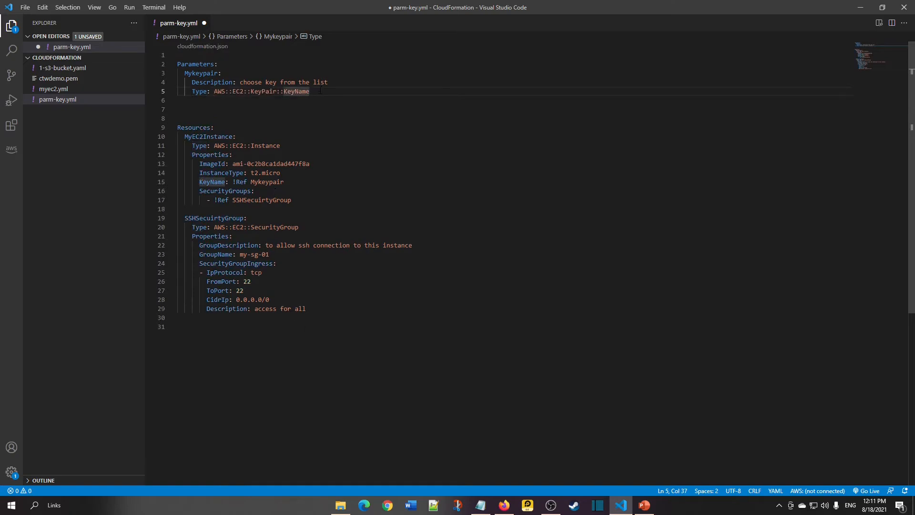
pyautogui.hotkey('ctrl', 's')
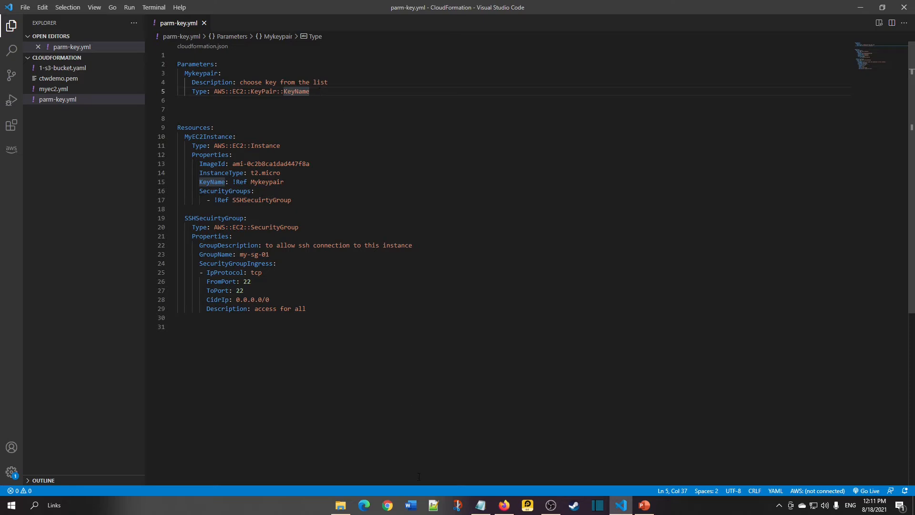
# Review the existing EC2 key pairs and the Create key pair form in the console without creating one.
pyautogui.click(504, 506)
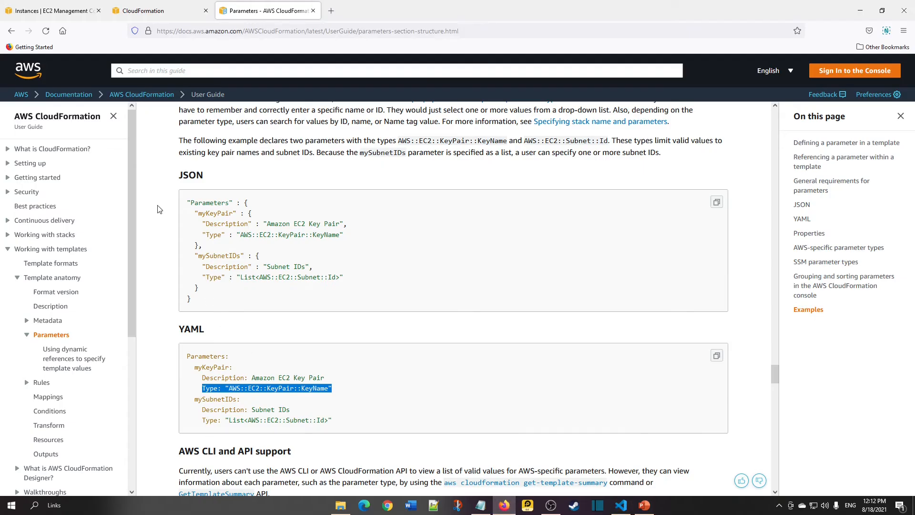
pyautogui.click(53, 8)
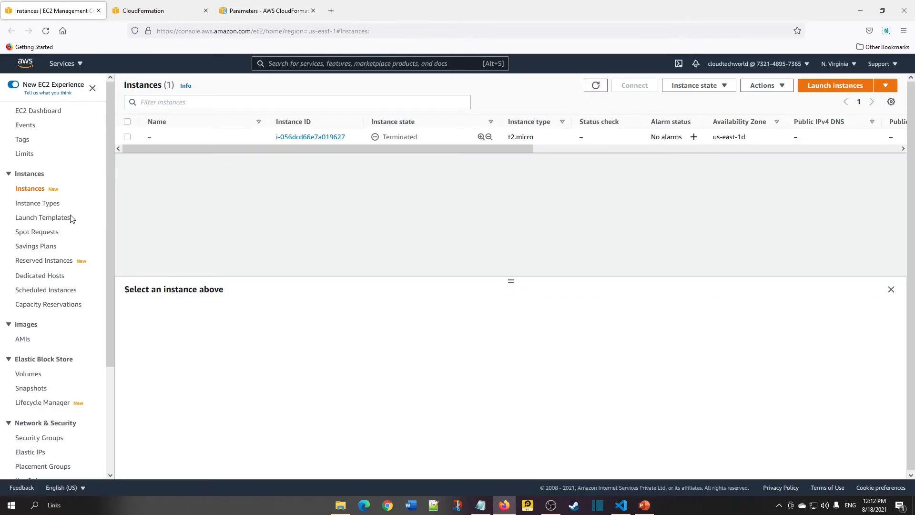
pyautogui.scroll(-3, 66, 234)
pyautogui.click(32, 344)
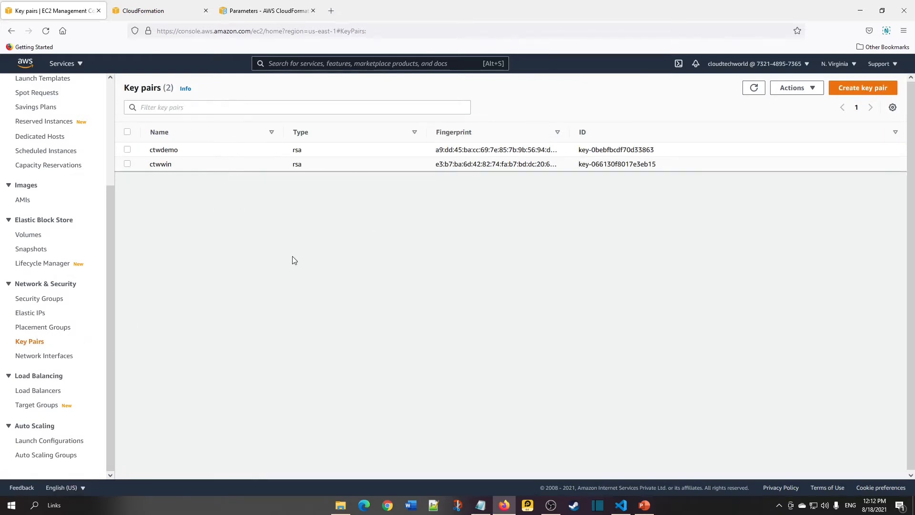
pyautogui.click(842, 92)
pyautogui.click(148, 201)
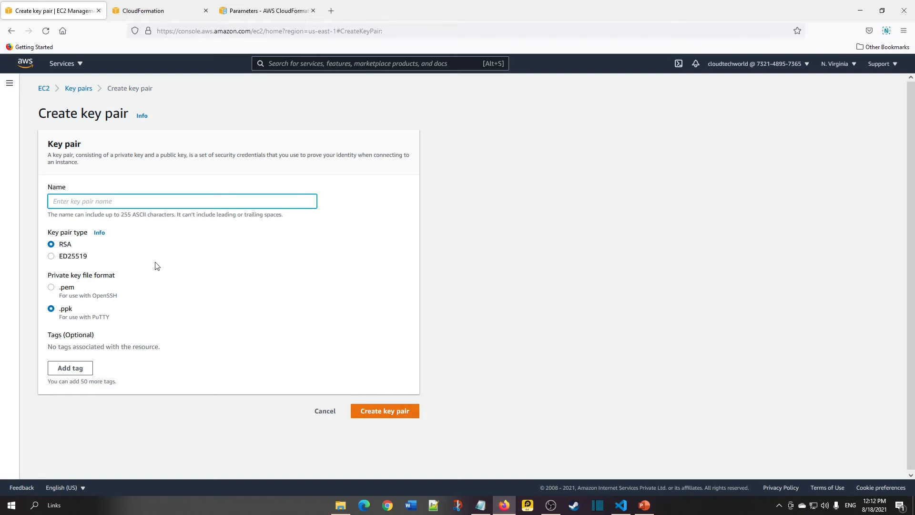
pyautogui.click(320, 412)
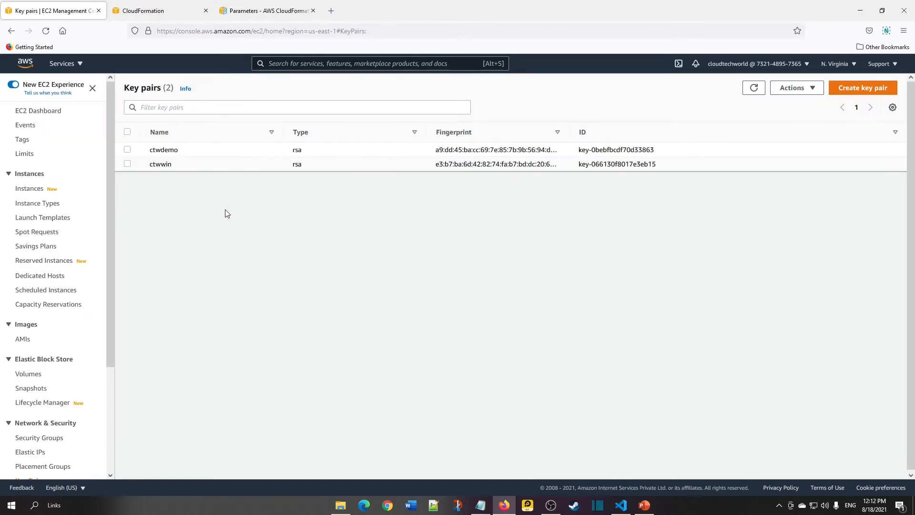
# Delete the extra blank lines between the Parameters and Resources sections.
pyautogui.hotkey('alt', 'Tab')
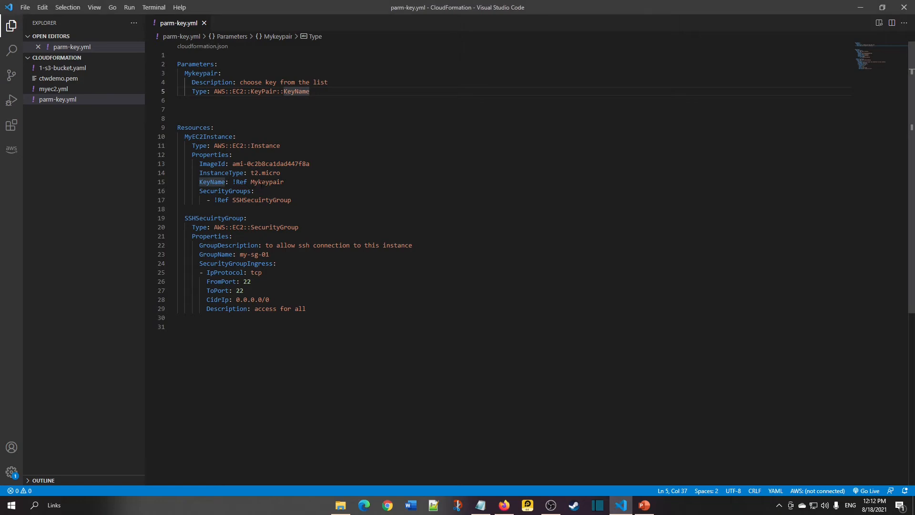
pyautogui.press('Delete')
pyautogui.press('Delete')
# Compare the Mykeypair parameter name with the !Ref Mykeypair in the instance's KeyName property.
pyautogui.click(198, 73)
pyautogui.doubleClick(197, 73)
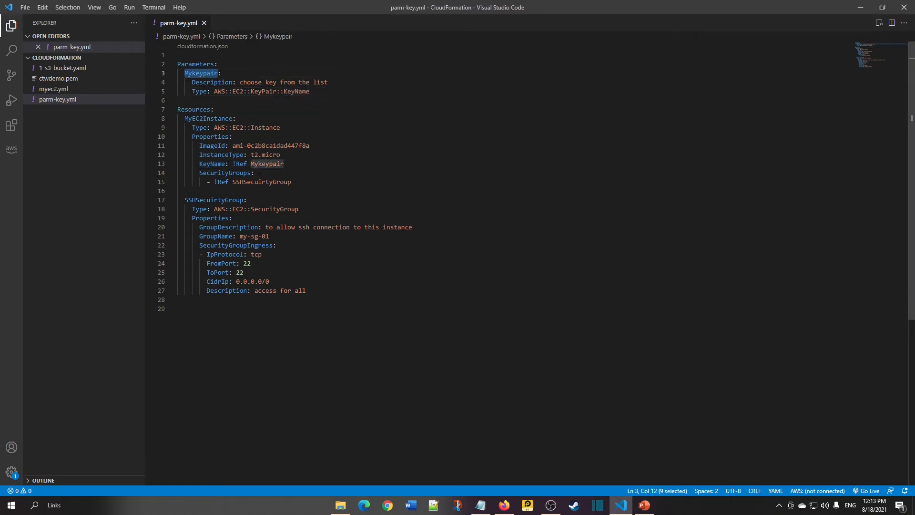
pyautogui.click(273, 164)
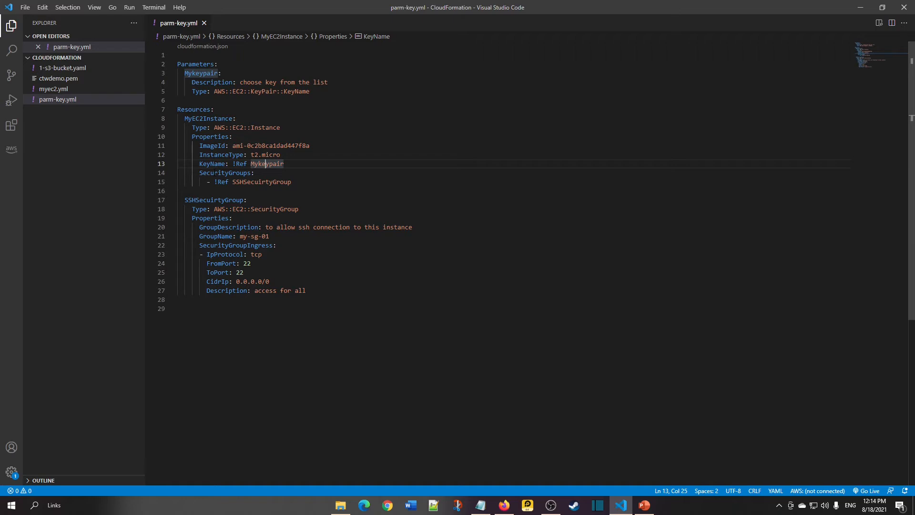
pyautogui.doubleClick(212, 164)
pyautogui.click(235, 163)
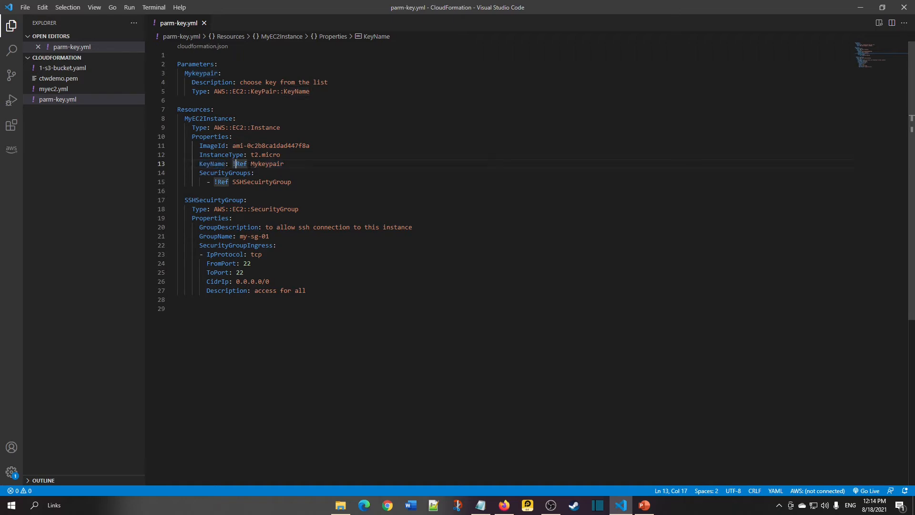
pyautogui.moveTo(235, 164); pyautogui.dragTo(247, 164)
pyautogui.click(234, 164)
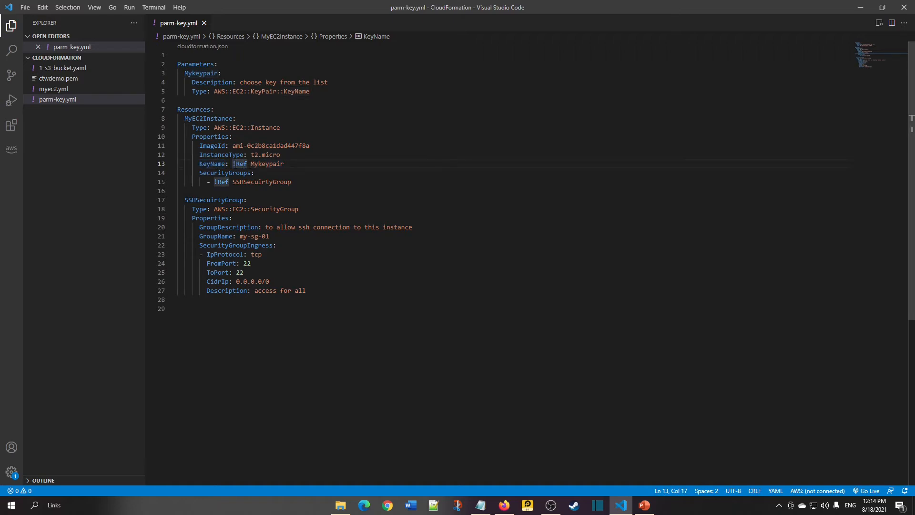
pyautogui.doubleClick(264, 164)
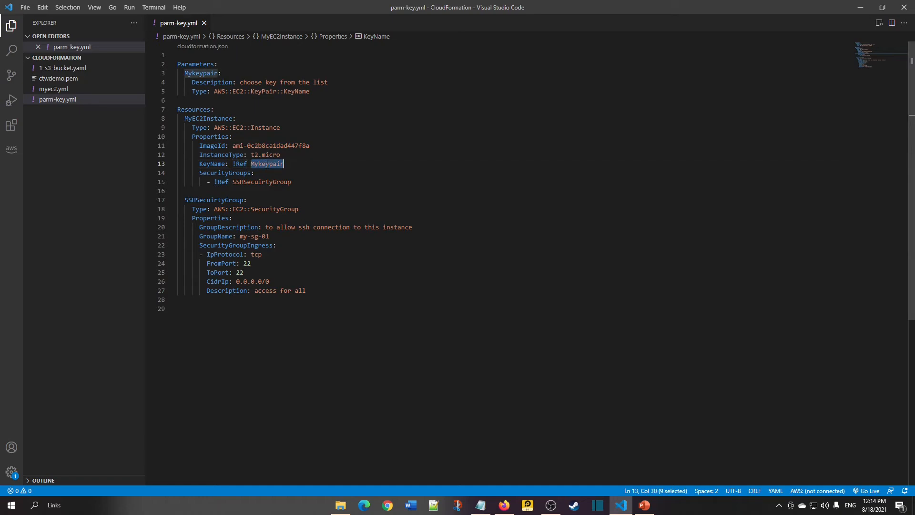
pyautogui.doubleClick(201, 73)
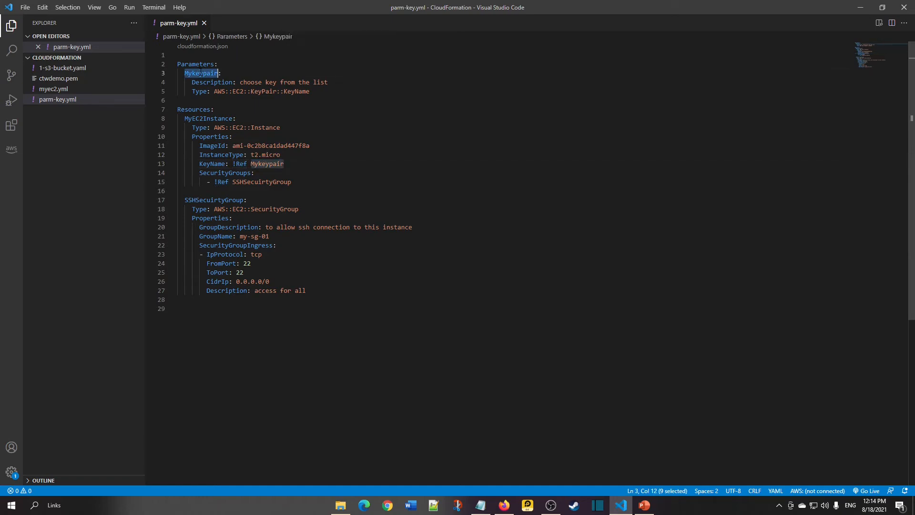
# Remove the leftover blank line between the Parameters and Resources sections and save parm-key.yml.
pyautogui.doubleClick(261, 164)
pyautogui.moveTo(288, 164); pyautogui.dragTo(199, 164)
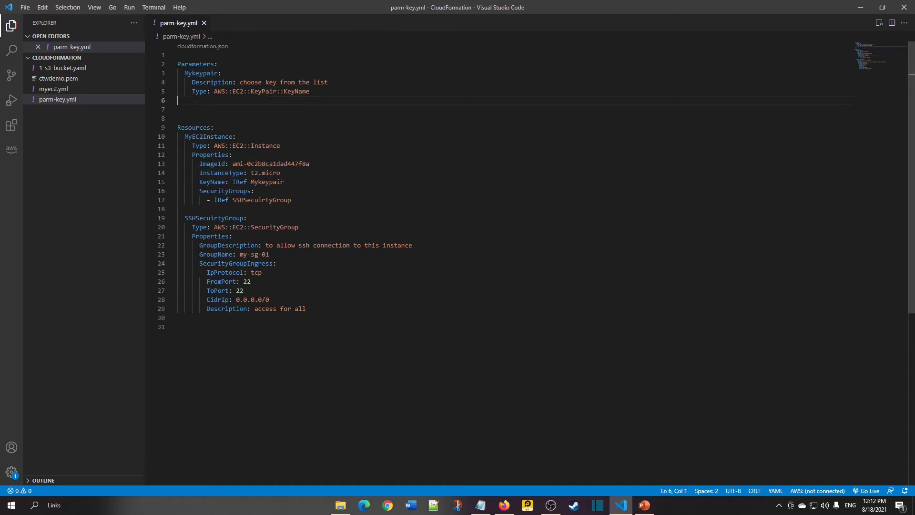
pyautogui.press('BackSpace')
pyautogui.press('BackSpace')
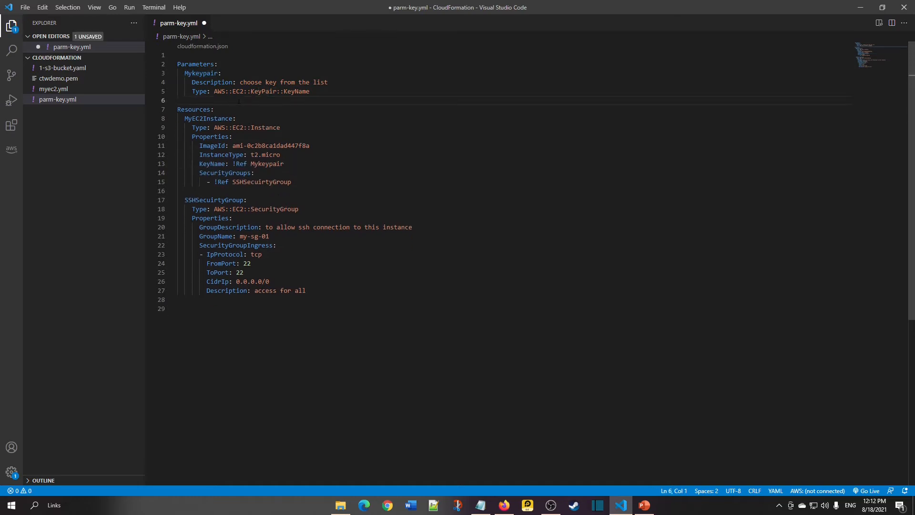
pyautogui.hotkey('ctrl', 's')
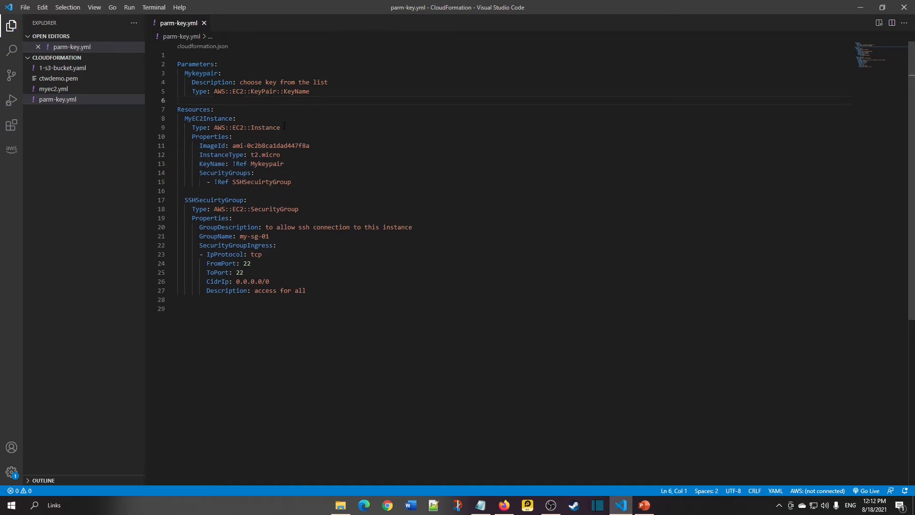
# Start creating a CloudFormation stack by uploading parm-key.yml as the template file and continuing.
pyautogui.click(325, 157)
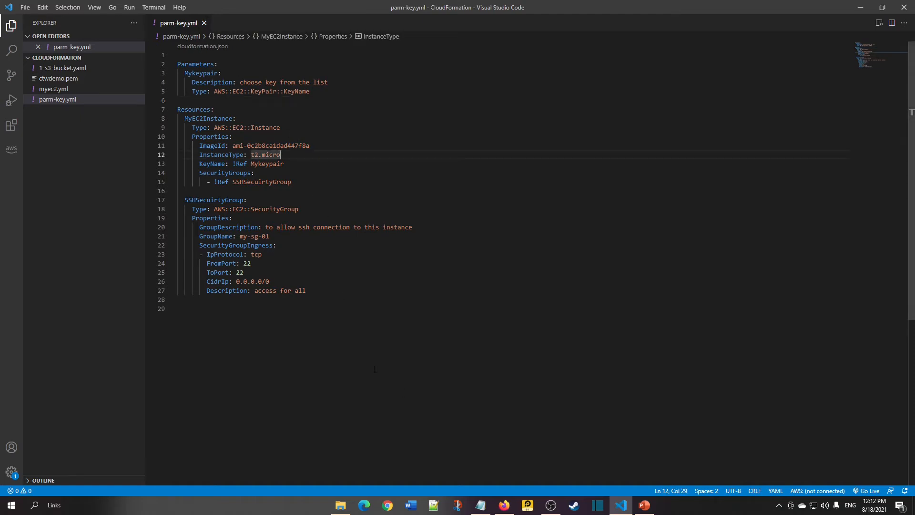
pyautogui.moveTo(504, 506)
pyautogui.click(504, 475)
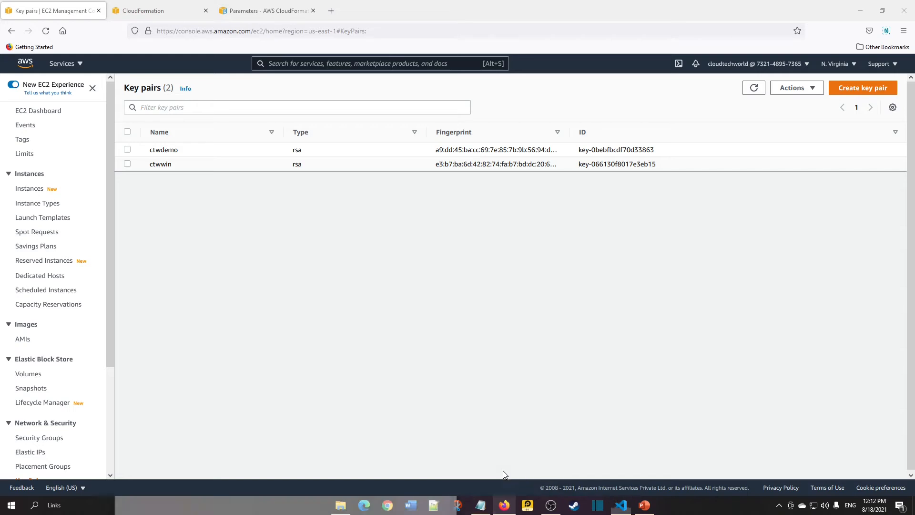
pyautogui.click(187, 12)
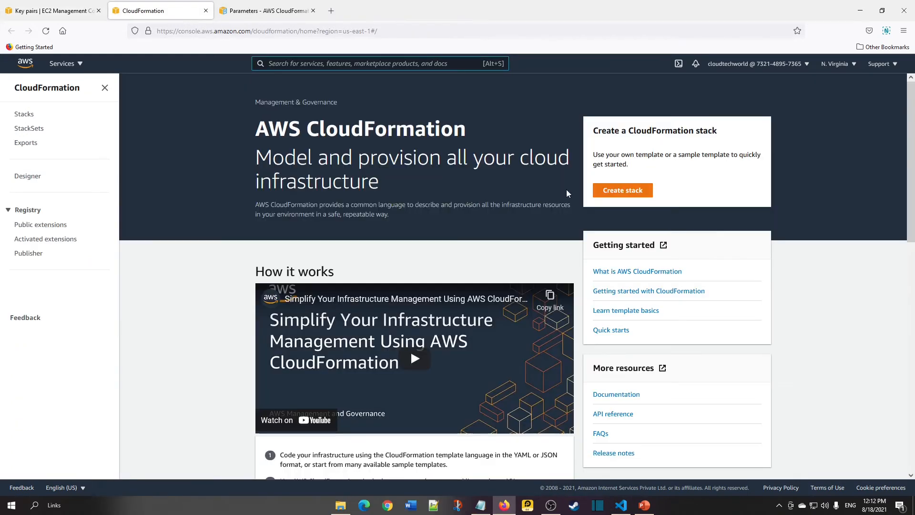
pyautogui.click(614, 191)
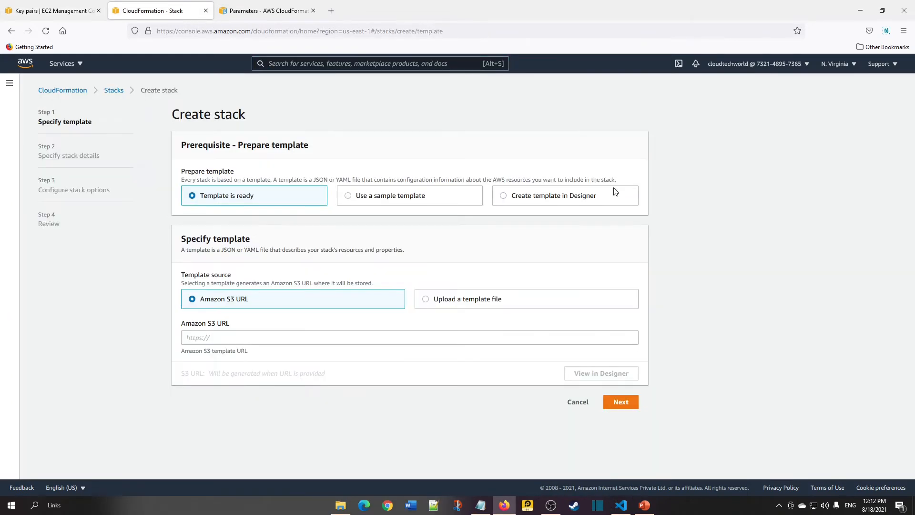
pyautogui.click(436, 299)
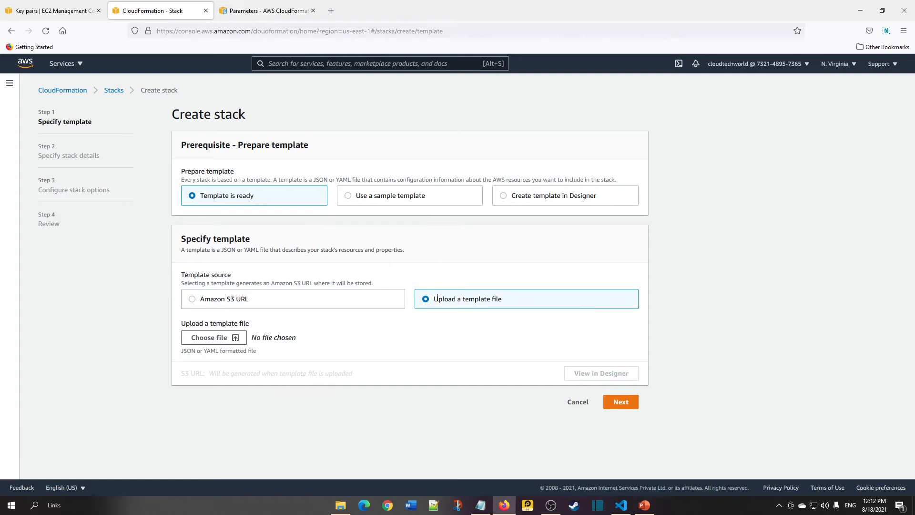
pyautogui.click(217, 337)
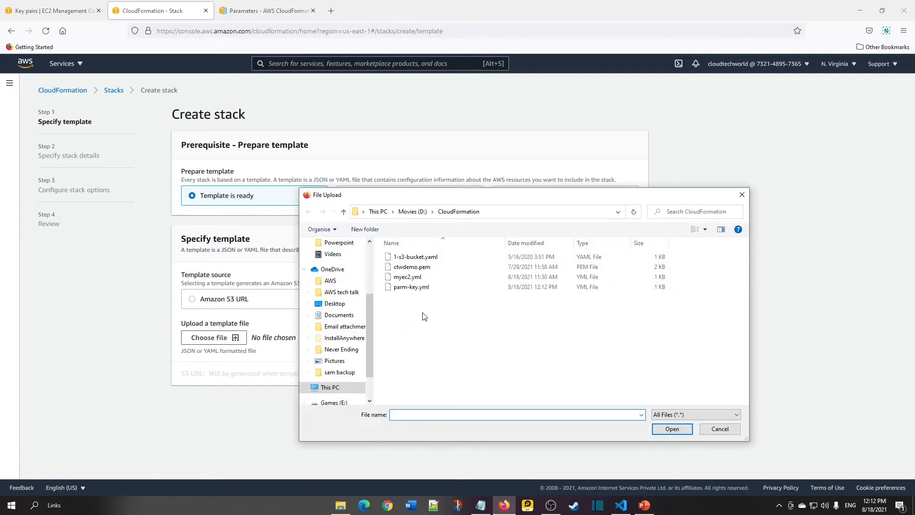
pyautogui.doubleClick(425, 289)
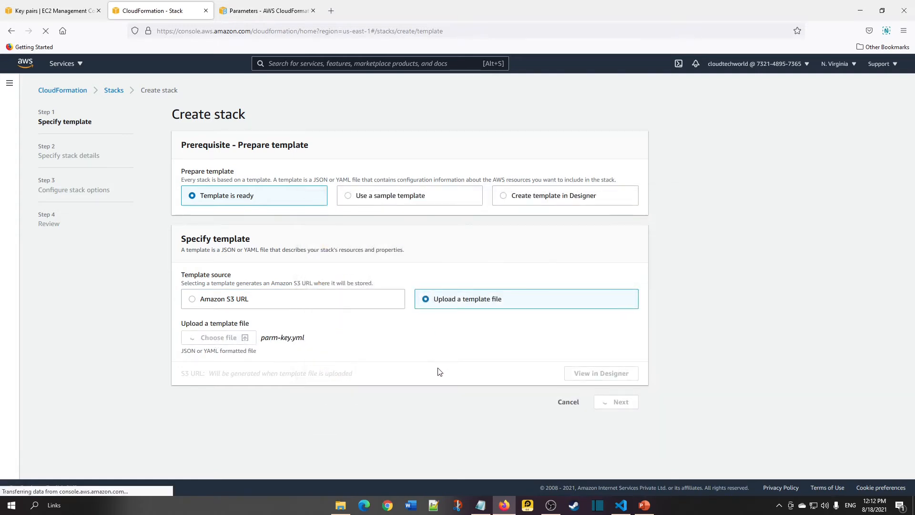
pyautogui.click(622, 402)
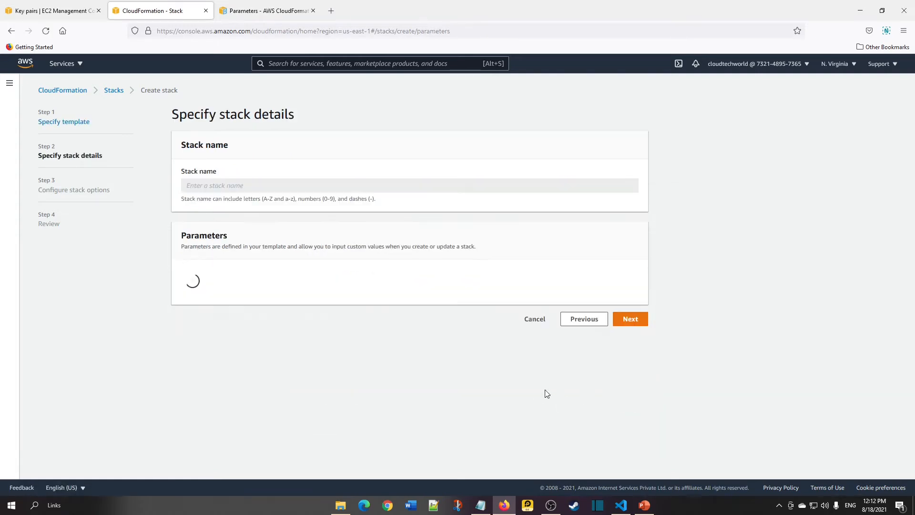
# Name the stack parm-key.
pyautogui.click(267, 187)
pyautogui.write('parm-key')
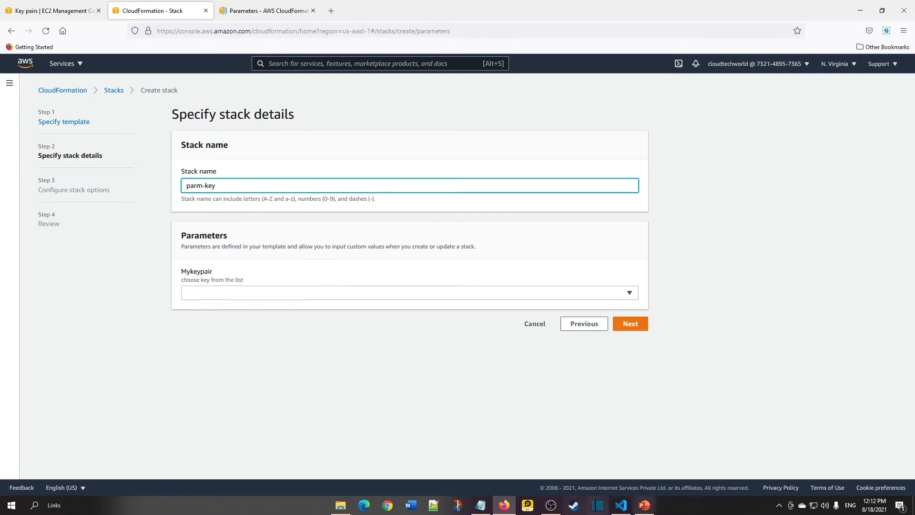
# Compare the Mykeypair parameter name and description in the template with the stack's parameters form.
pyautogui.click(621, 505)
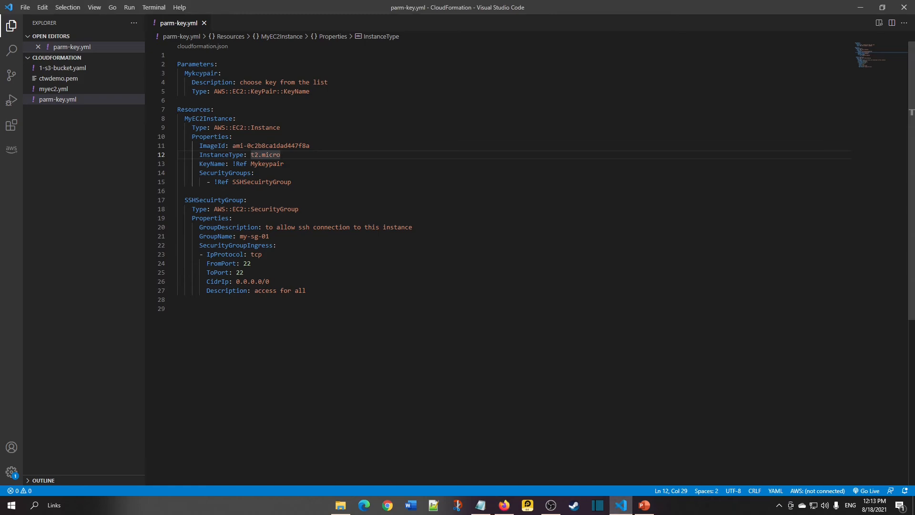
pyautogui.doubleClick(199, 73)
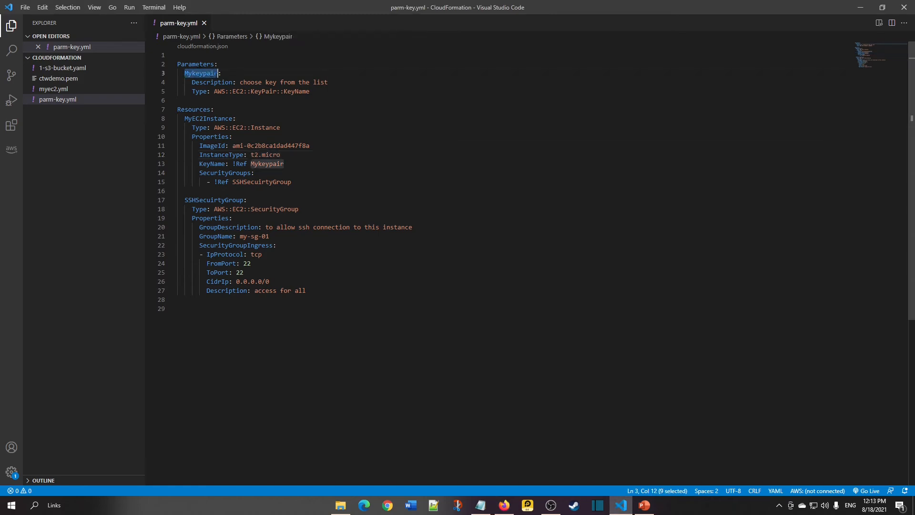
pyautogui.hotkey('alt', 'Tab')
pyautogui.click(191, 273)
pyautogui.doubleClick(191, 273)
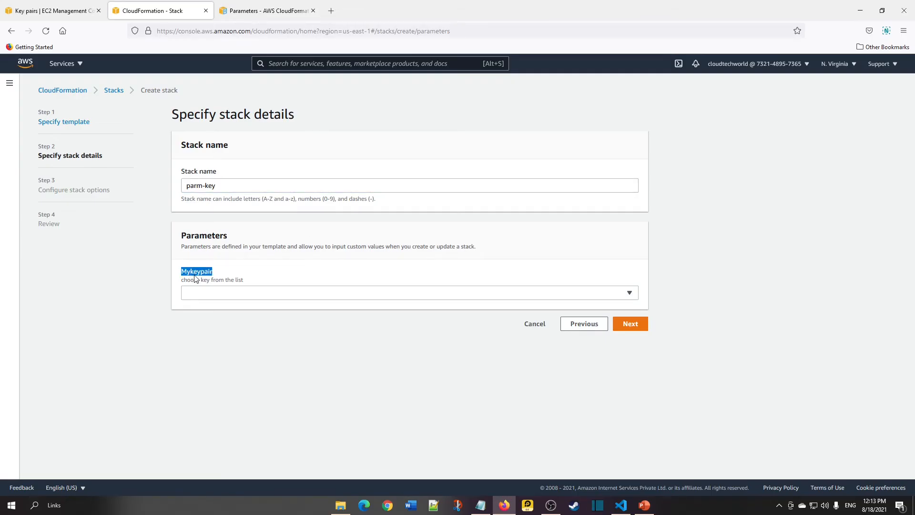
pyautogui.moveTo(182, 280); pyautogui.dragTo(247, 282)
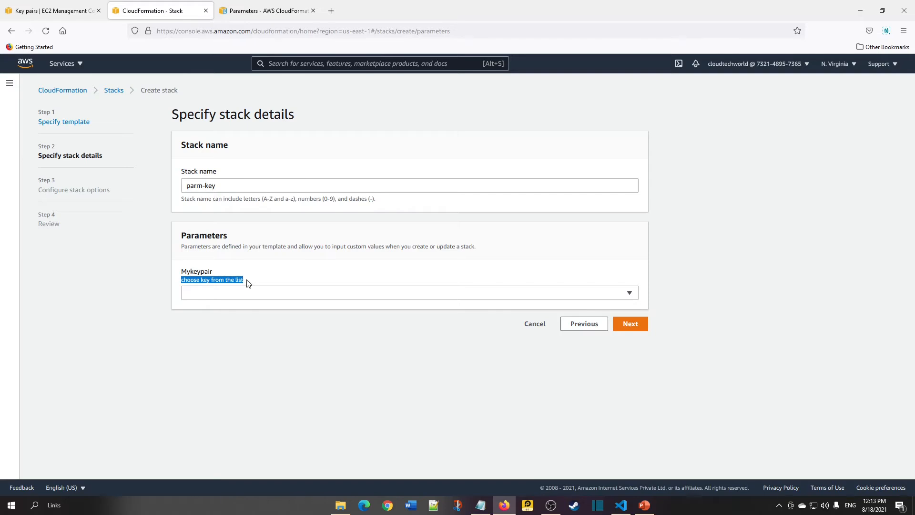
pyautogui.hotkey('alt', 'Tab')
pyautogui.click(241, 82)
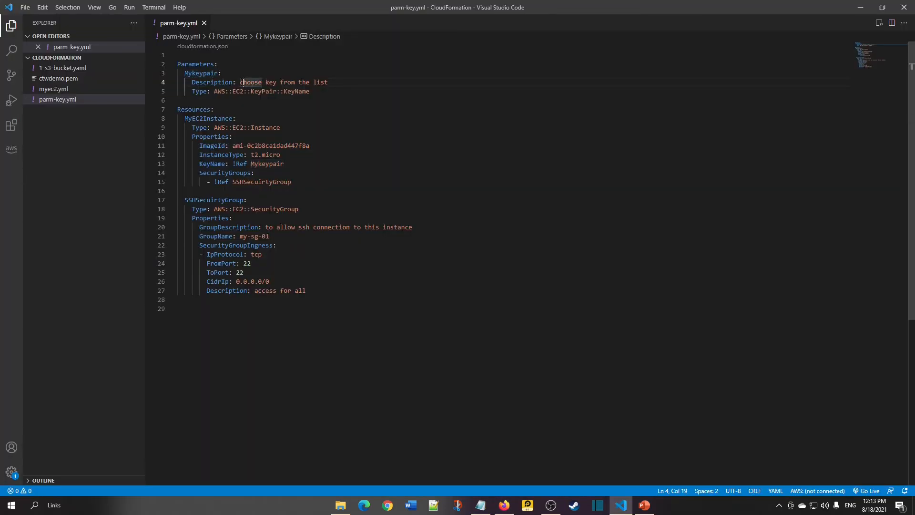
pyautogui.moveTo(337, 83); pyautogui.dragTo(240, 82)
pyautogui.hotkey('alt', 'Tab')
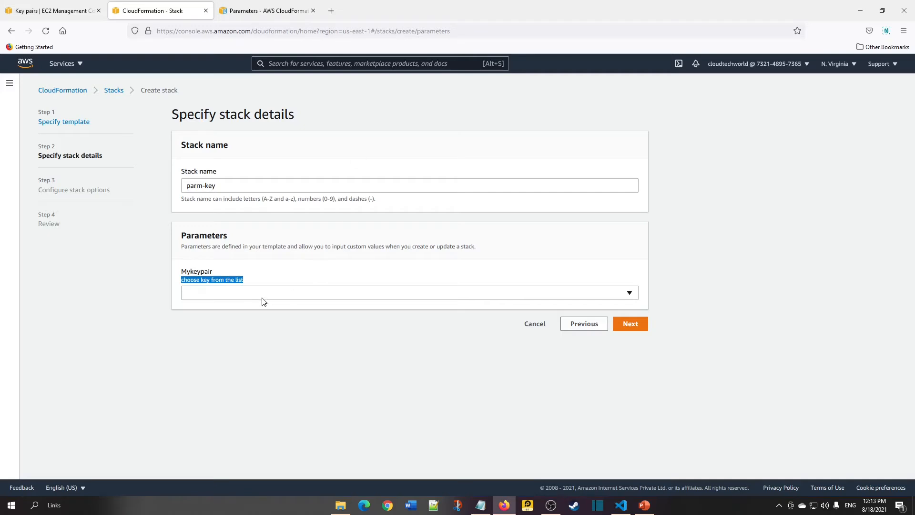
pyautogui.click(221, 285)
pyautogui.doubleClick(222, 282)
pyautogui.tripleClick(222, 281)
pyautogui.click(233, 339)
# Choose the ctwdemo key pair for the Mykeypair parameter.
pyautogui.click(371, 296)
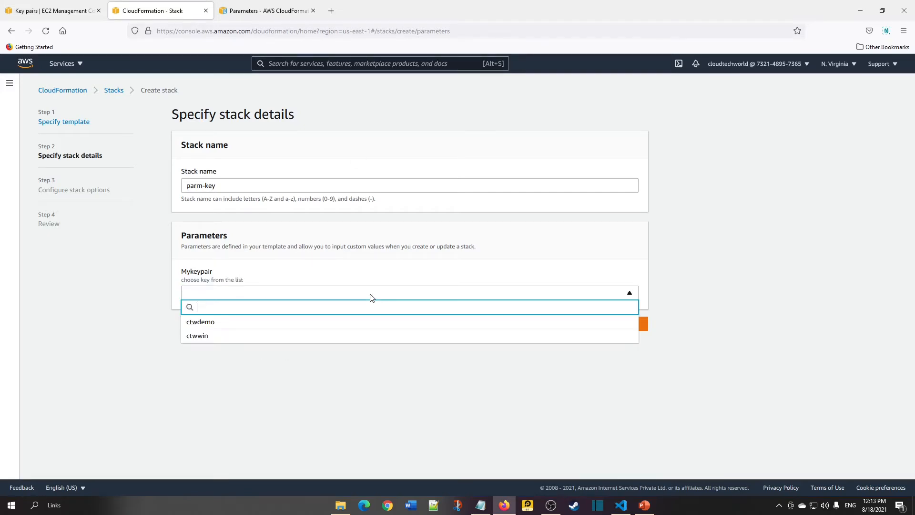
pyautogui.click(246, 323)
pyautogui.hotkey('alt', 'Tab')
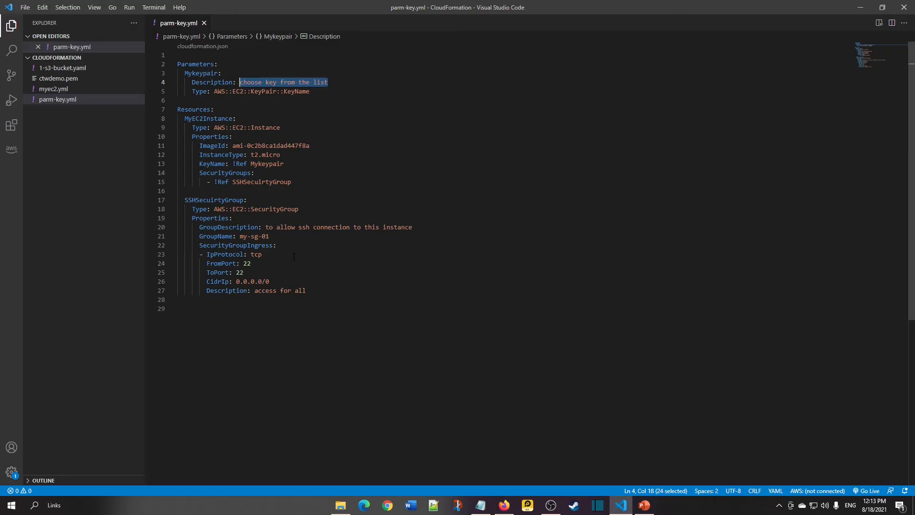
# Examine the instance type and the key pair parameter's Type line in the template.
pyautogui.doubleClick(274, 155)
pyautogui.click(255, 155)
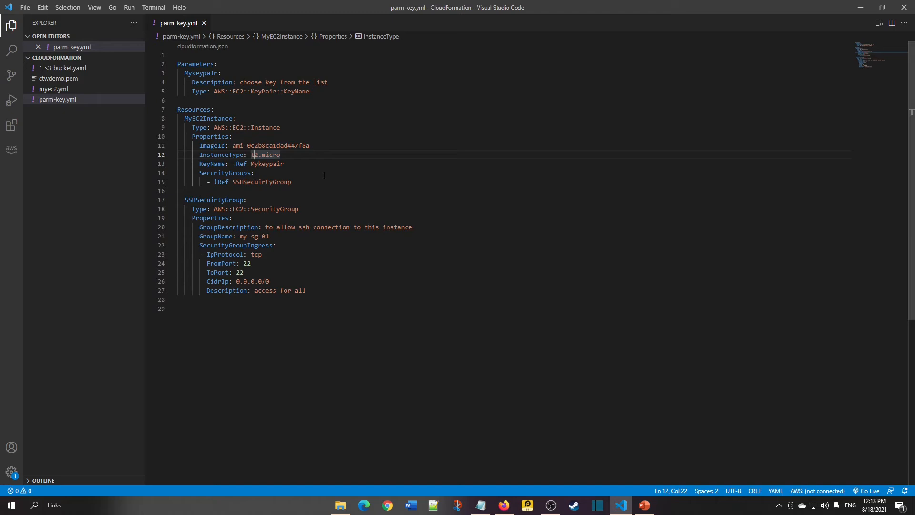
pyautogui.click(251, 91)
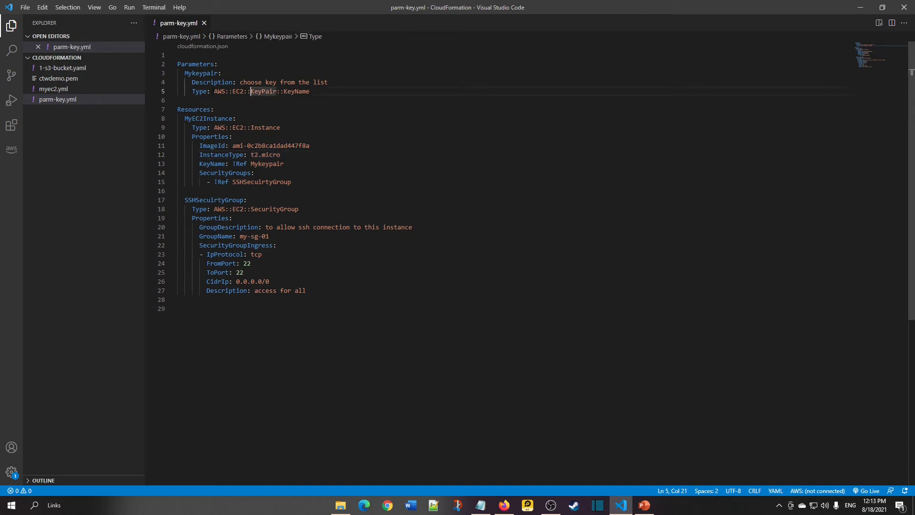
pyautogui.moveTo(214, 92); pyautogui.dragTo(310, 92)
pyautogui.hotkey('alt', 'Tab')
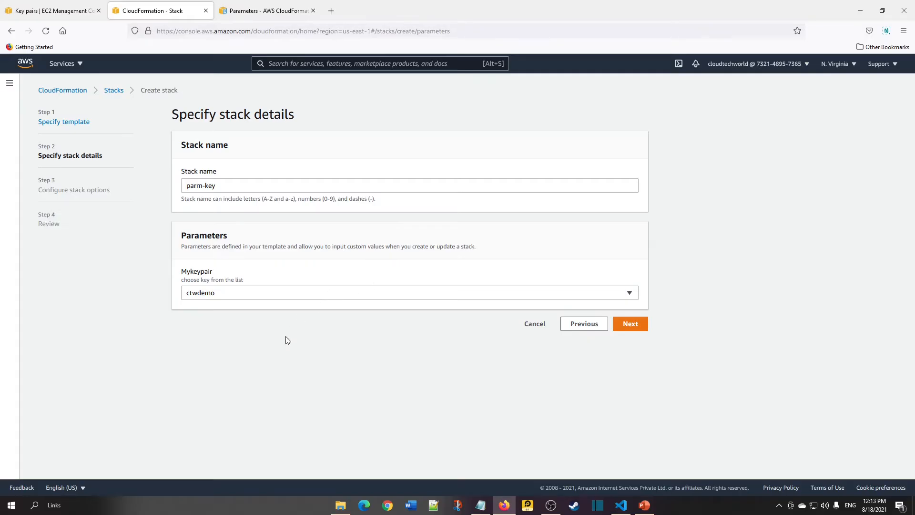
# Reselect ctwdemo for Mykeypair and proceed to the stack options page.
pyautogui.click(279, 296)
pyautogui.click(204, 368)
pyautogui.click(238, 296)
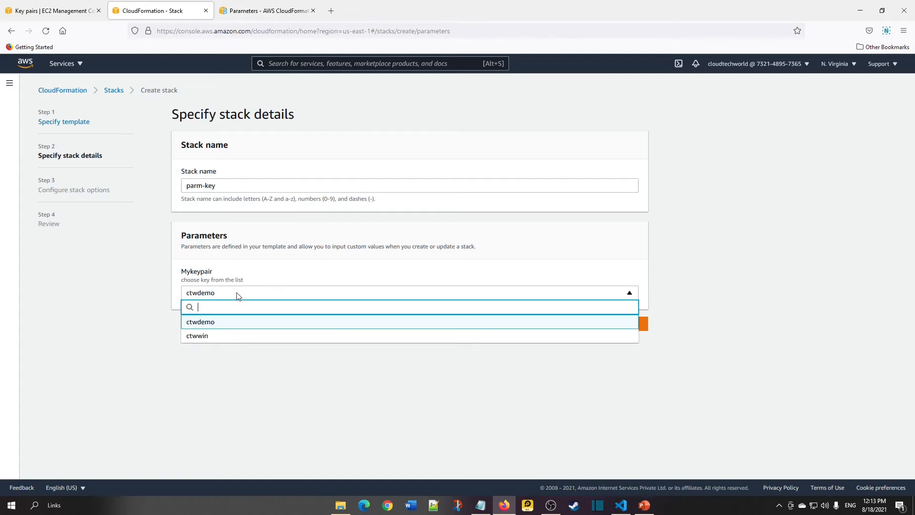
pyautogui.click(203, 324)
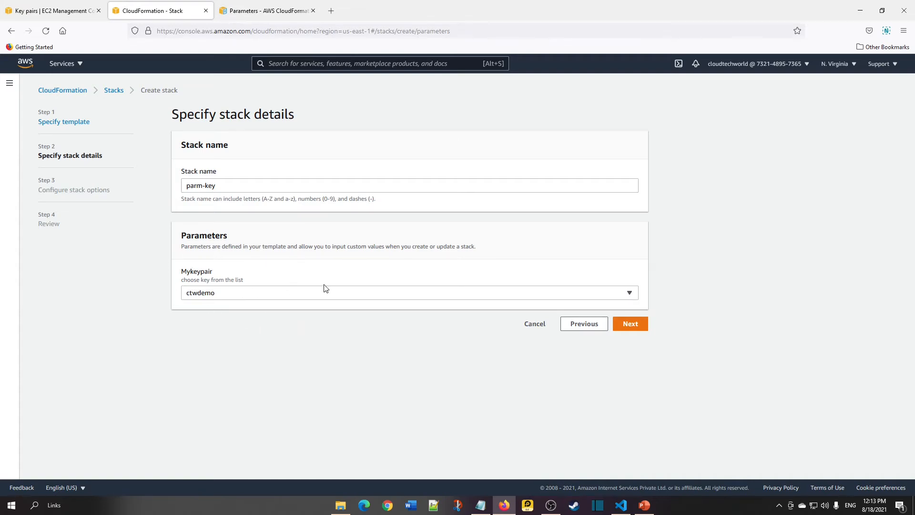
pyautogui.click(630, 324)
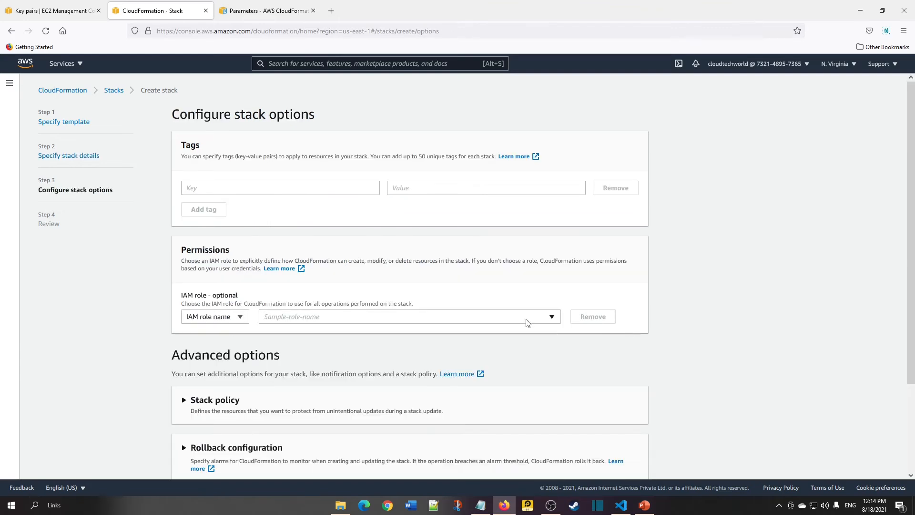
# Leave the stack options at their defaults and continue to the review page.
pyautogui.scroll(-3, 527, 324)
pyautogui.scroll(5, 531, 381)
pyautogui.scroll(-5, 430, 371)
pyautogui.click(628, 465)
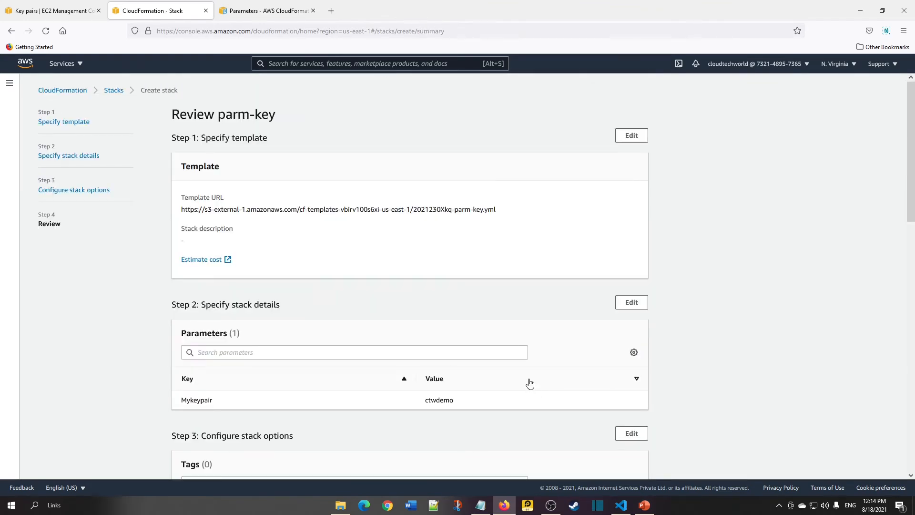
# Create the parm-key stack from the review page and refresh its event list.
pyautogui.scroll(-8, 529, 381)
pyautogui.scroll(-5, 538, 382)
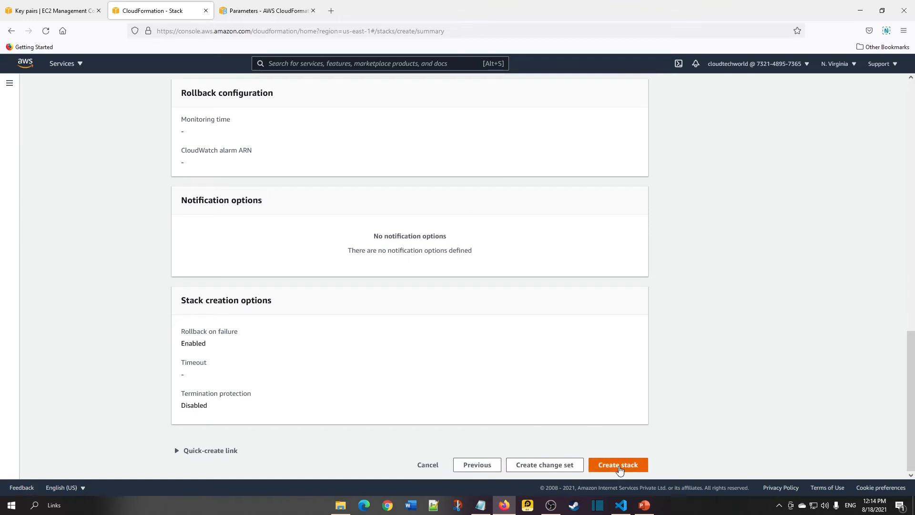
pyautogui.click(619, 467)
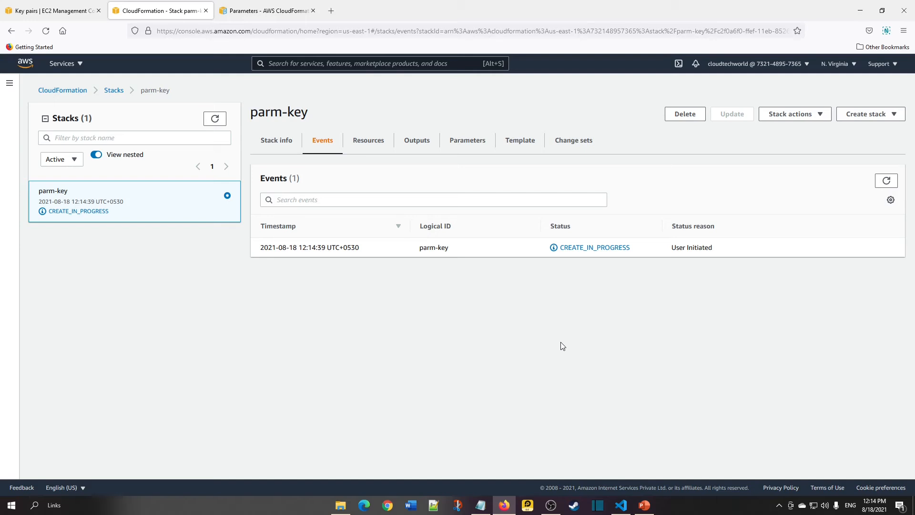
pyautogui.click(887, 181)
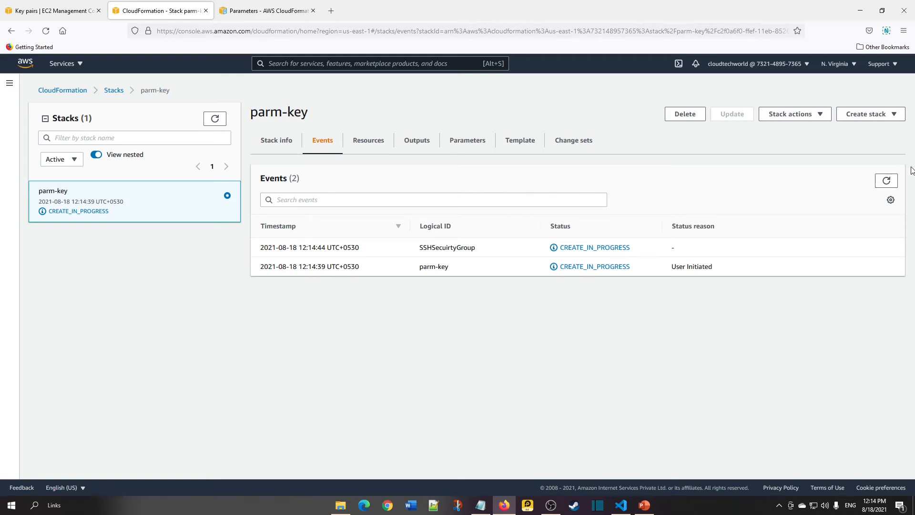
pyautogui.click(891, 180)
# Go over the template's Parameters, EC2 instance and security group sections in the editor.
pyautogui.click(621, 506)
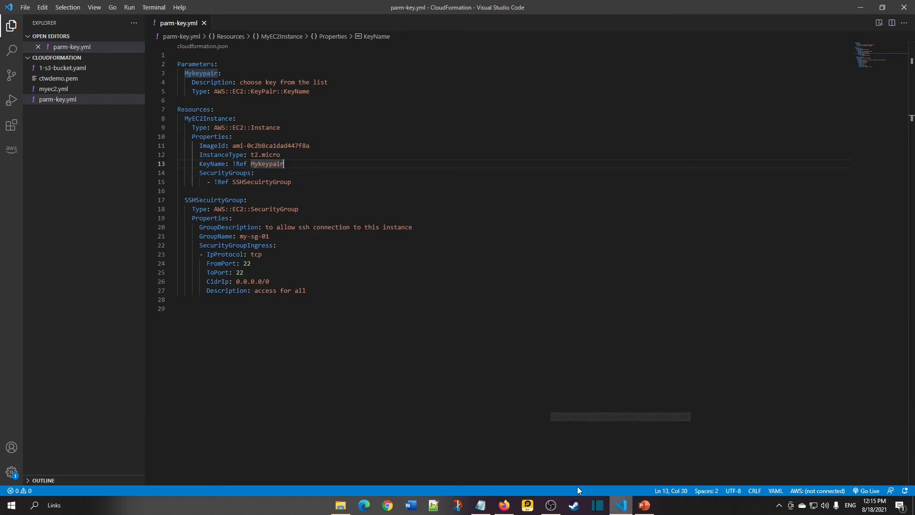
pyautogui.click(318, 283)
pyautogui.moveTo(304, 179); pyautogui.dragTo(160, 114)
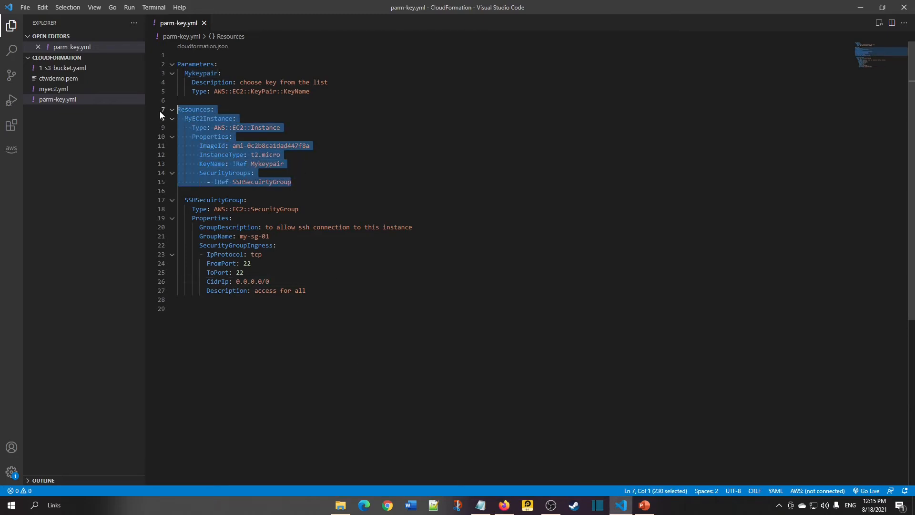
pyautogui.click(284, 156)
pyautogui.moveTo(311, 294); pyautogui.dragTo(178, 203)
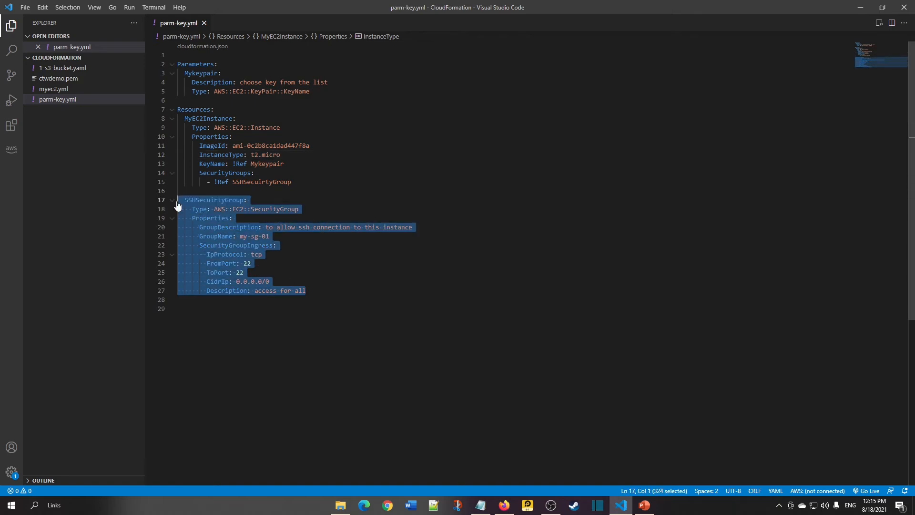
pyautogui.moveTo(311, 95); pyautogui.dragTo(177, 65)
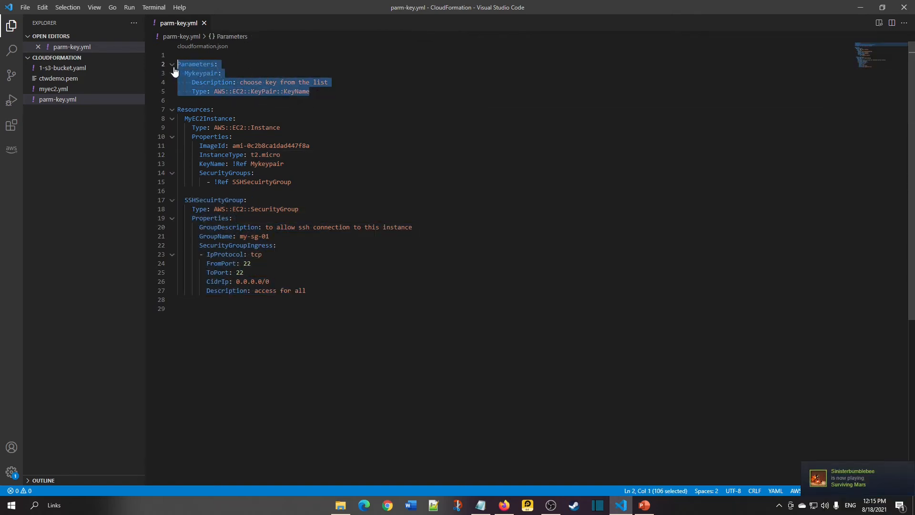
pyautogui.moveTo(310, 94); pyautogui.dragTo(178, 64)
pyautogui.click(315, 96)
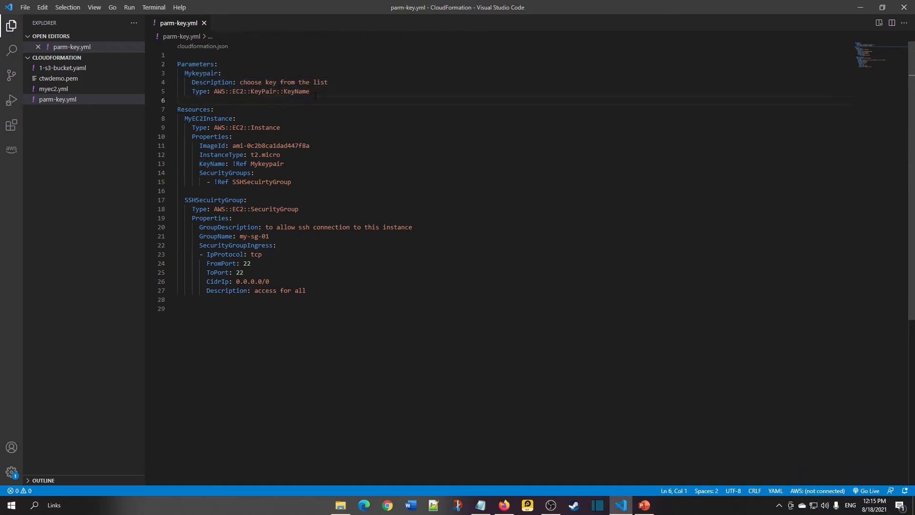
# Highlight the !Ref Mykeypair reference on the instance's KeyName line in the template.
pyautogui.doubleClick(262, 164)
pyautogui.click(255, 172)
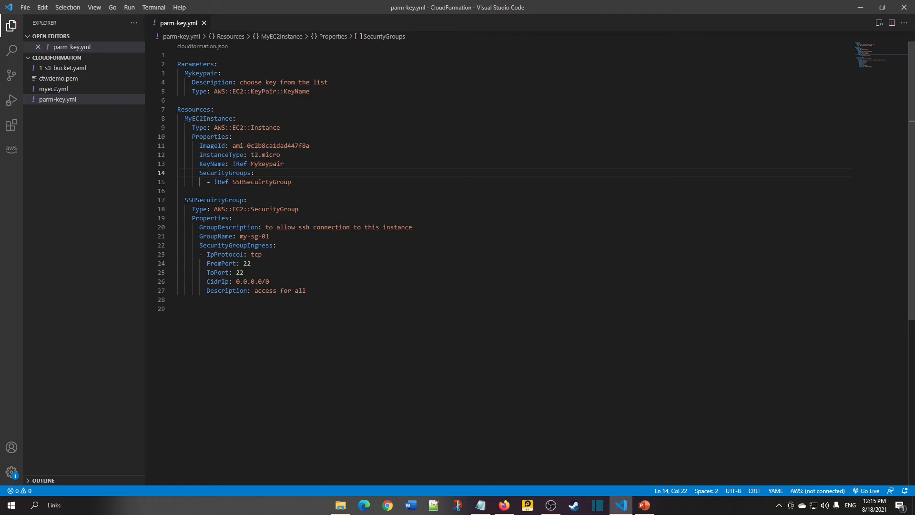
pyautogui.doubleClick(252, 163)
pyautogui.click(294, 165)
pyautogui.moveTo(294, 165); pyautogui.dragTo(233, 164)
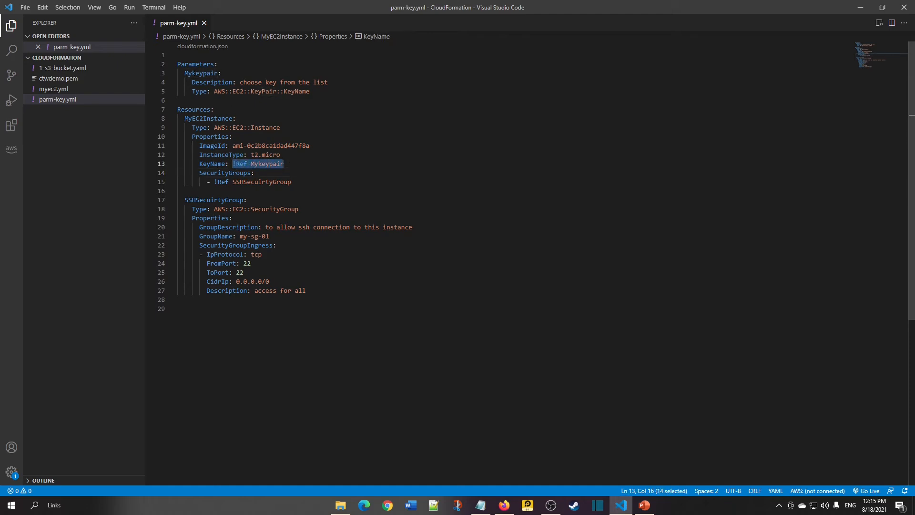
pyautogui.moveTo(293, 169); pyautogui.dragTo(235, 164)
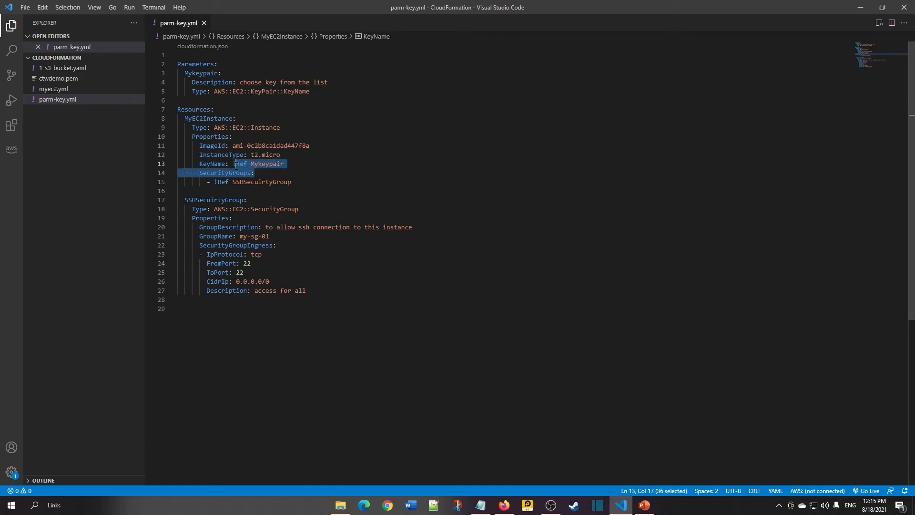
pyautogui.click(295, 165)
# Switch to the browser and refresh the parm-key stack's event list until creation finishes.
pyautogui.click(504, 506)
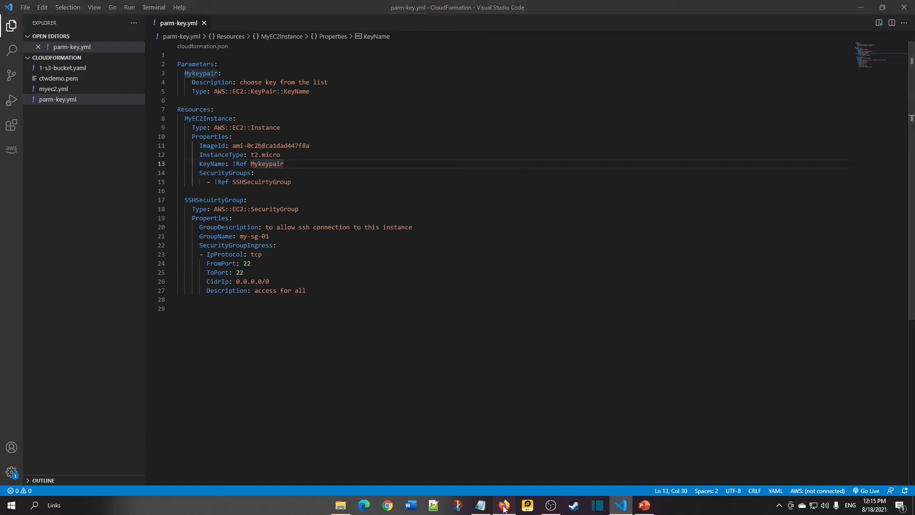
pyautogui.click(887, 181)
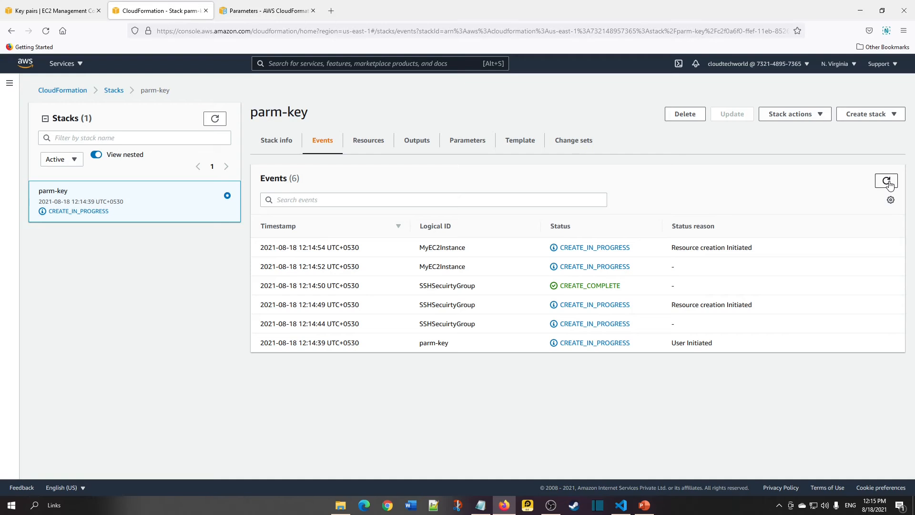
pyautogui.click(890, 185)
pyautogui.moveTo(735, 401); pyautogui.dragTo(268, 245)
pyautogui.click(200, 261)
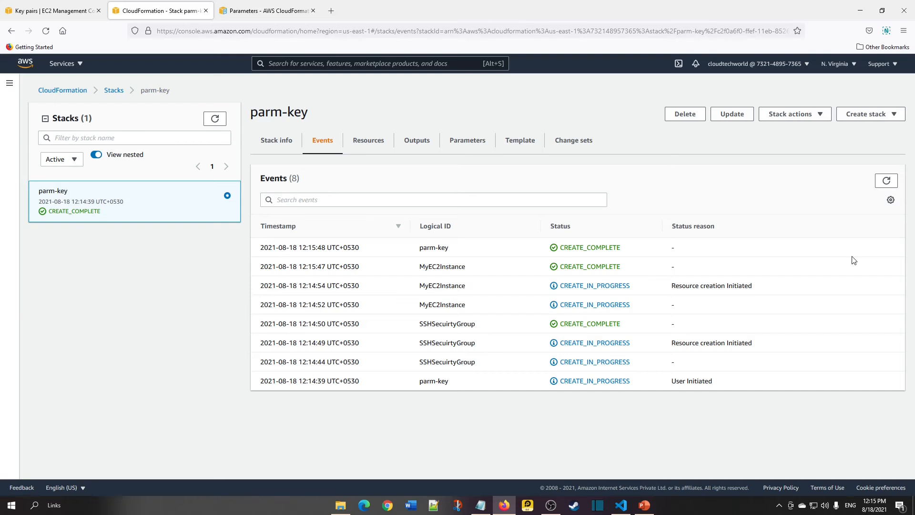
pyautogui.click(890, 183)
# Open the stack's Resources and examine the EC2 instance and security group entries.
pyautogui.click(367, 145)
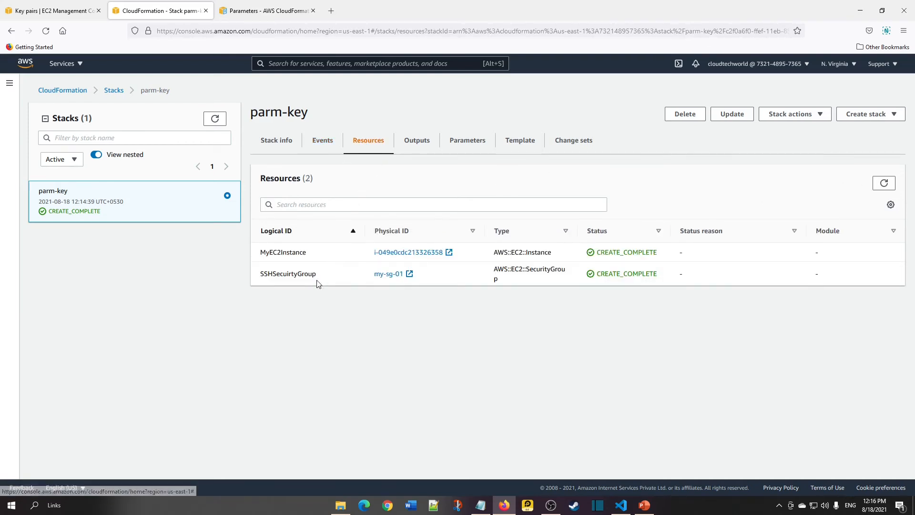
pyautogui.doubleClick(287, 252)
pyautogui.doubleClick(289, 275)
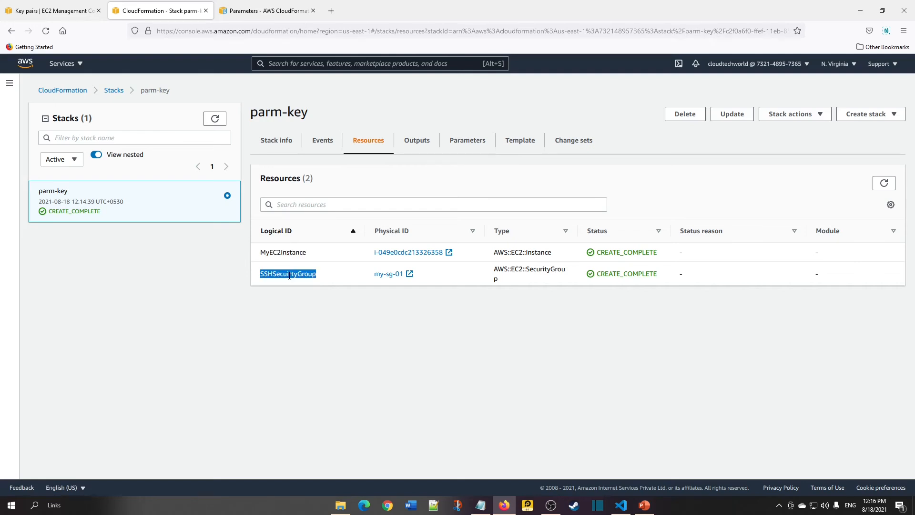
pyautogui.click(307, 306)
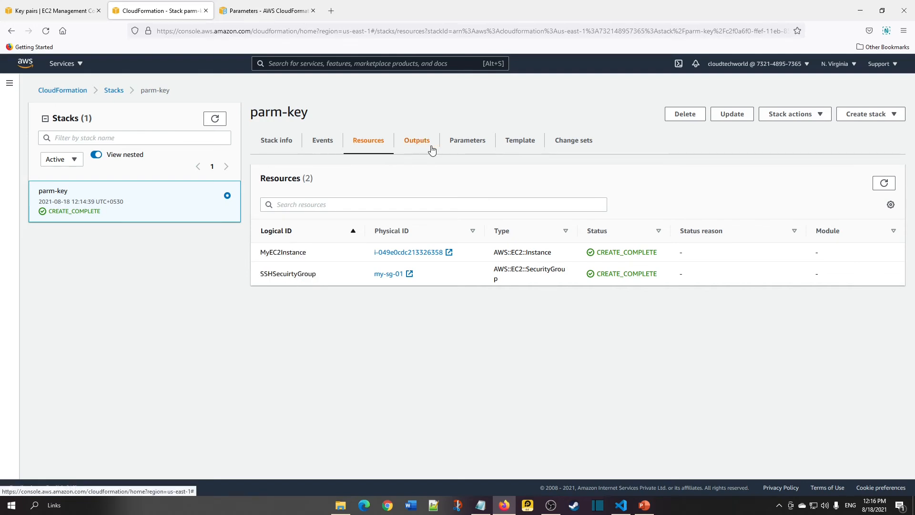
# Examine the Mykeypair parameter and its chosen value on the stack's Parameters page.
pyautogui.click(470, 143)
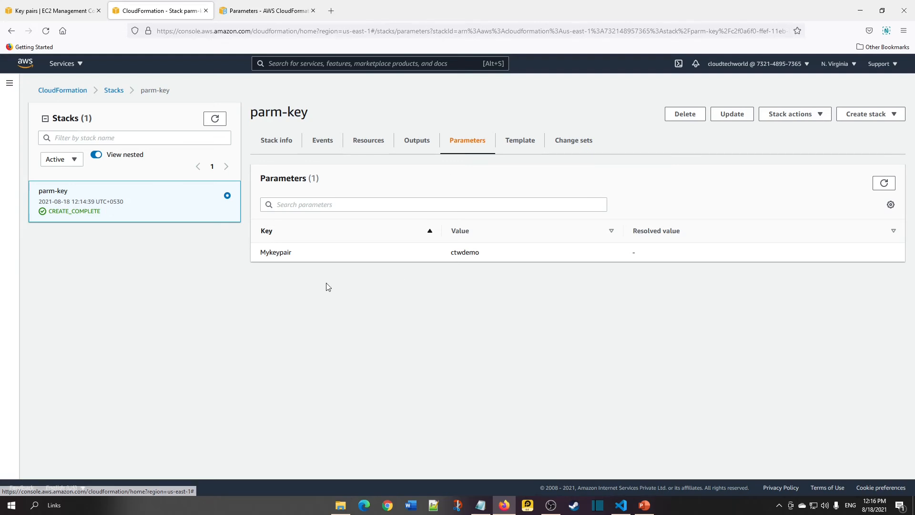
pyautogui.doubleClick(279, 251)
pyautogui.click(336, 293)
pyautogui.doubleClick(287, 251)
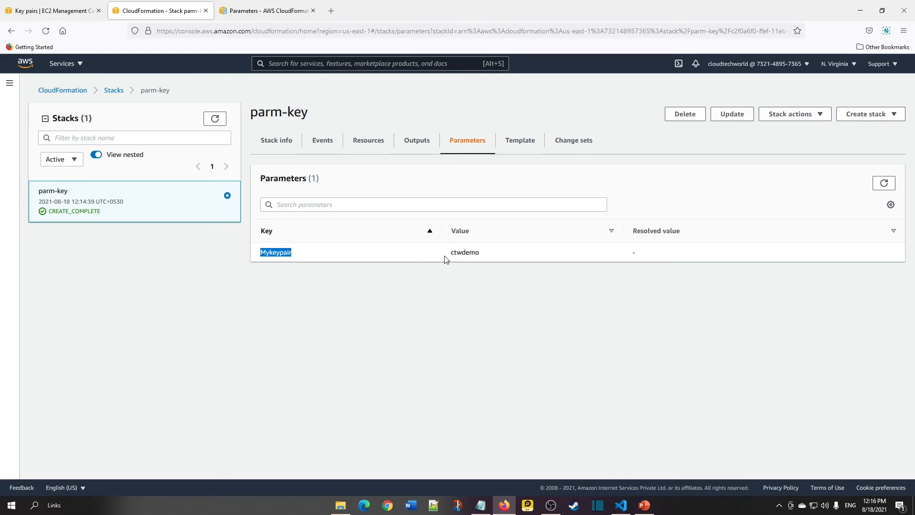
pyautogui.doubleClick(462, 252)
pyautogui.doubleClick(463, 254)
pyautogui.click(470, 302)
# Open the stack's EC2 instance from its Resources list in a new tab and switch to it.
pyautogui.click(368, 145)
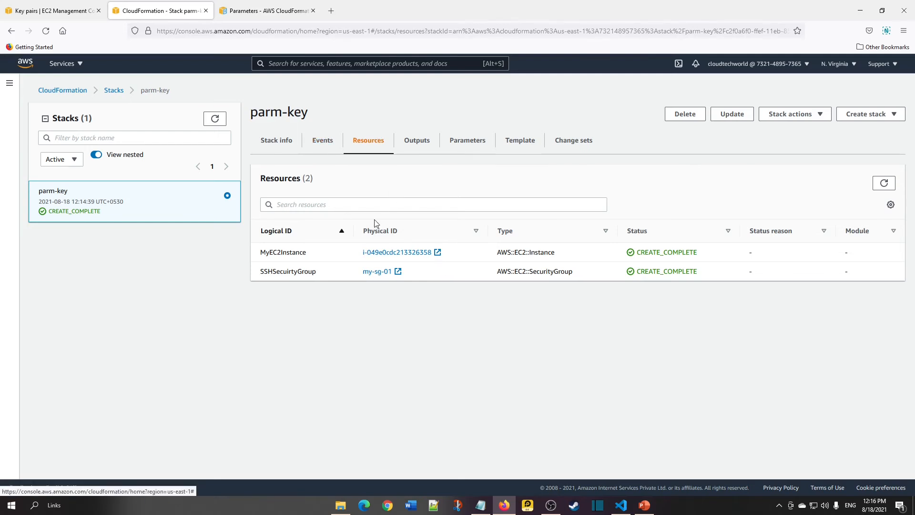
pyautogui.middleClick(402, 253)
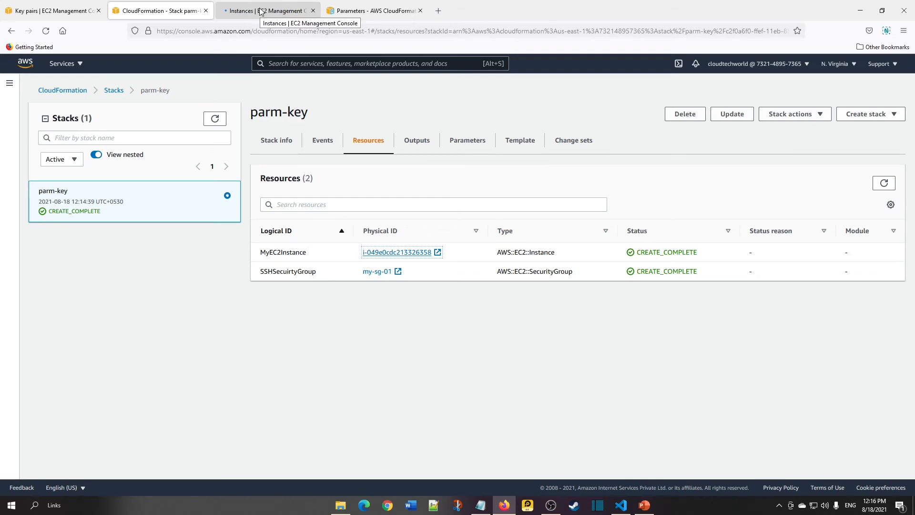
pyautogui.click(261, 12)
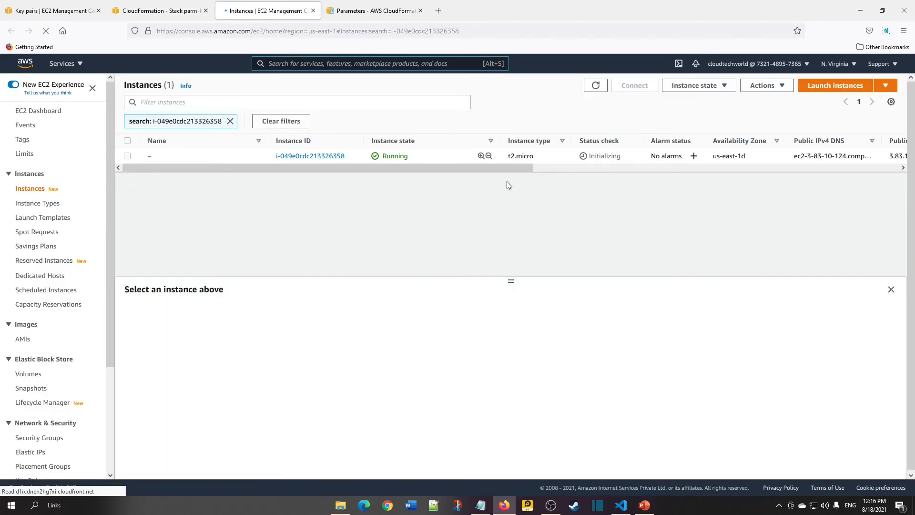
# Refresh the instance list, select the instance and copy its public IPv4 address.
pyautogui.click(596, 85)
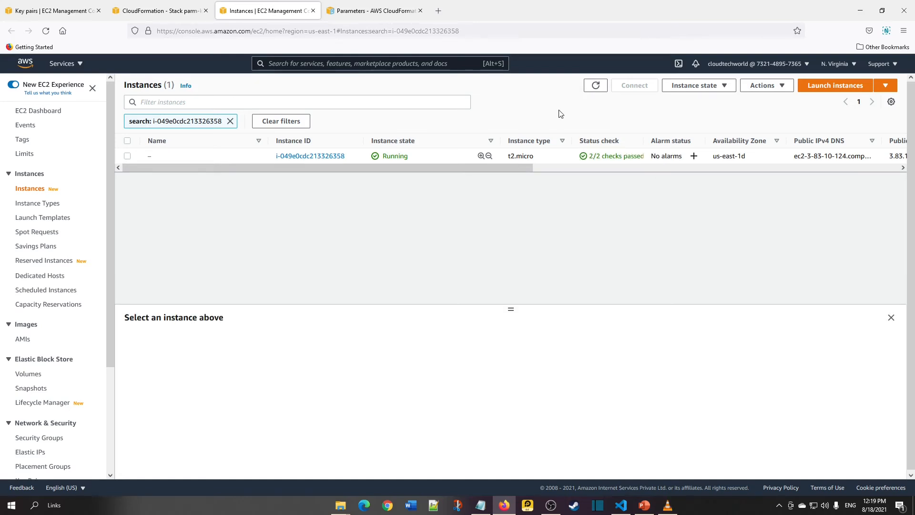
pyautogui.click(128, 156)
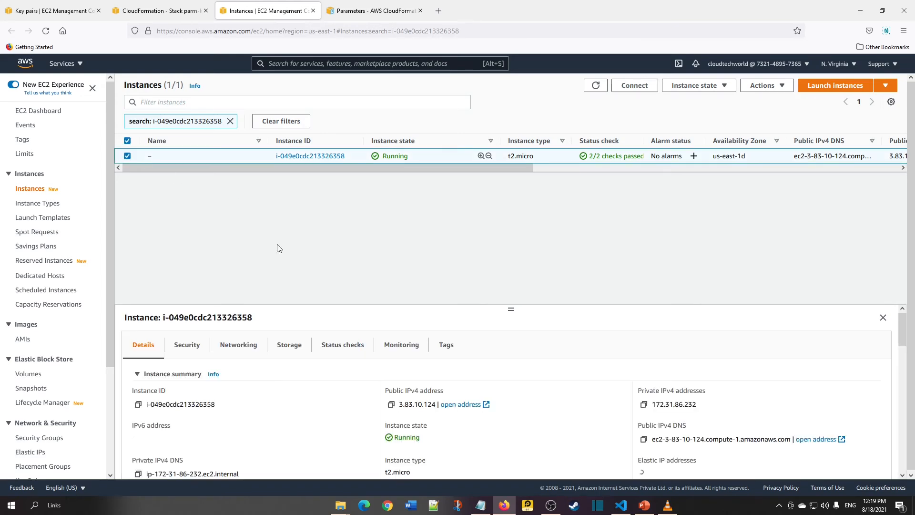
pyautogui.click(389, 405)
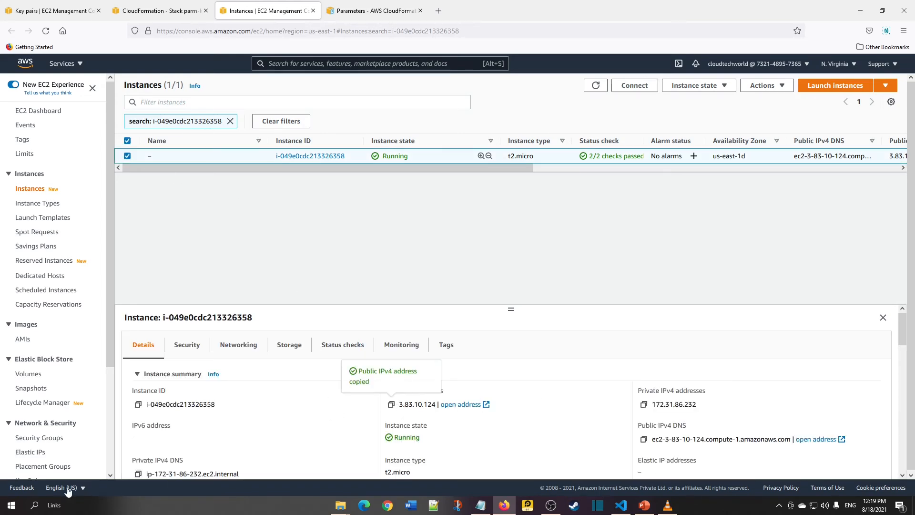
# Search for and launch MobaXterm.
pyautogui.click(35, 505)
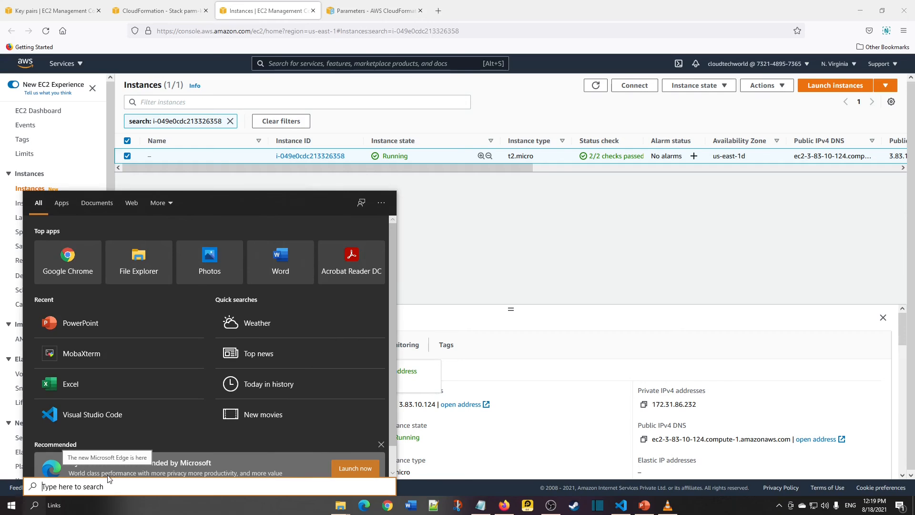
pyautogui.write('moba')
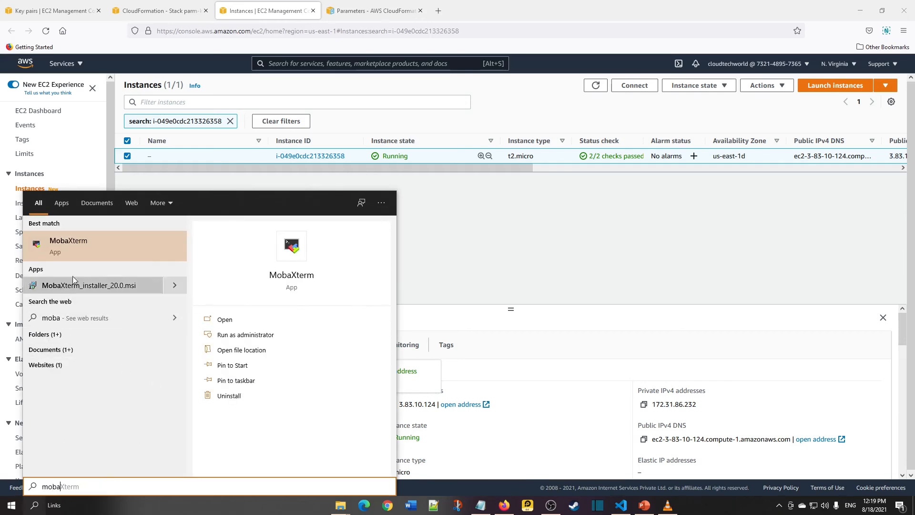
pyautogui.click(87, 246)
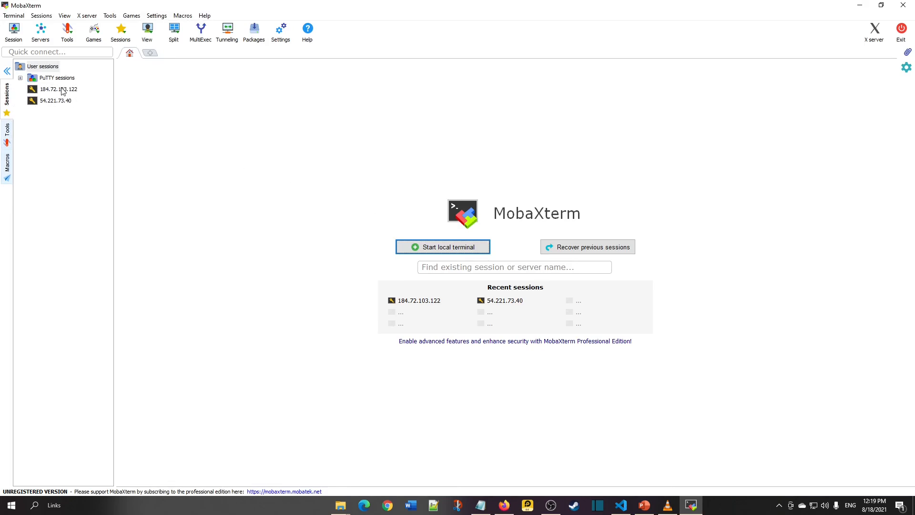
# Create an SSH session to 3.83.10.124 using the private key file ctwdemo.pem.
pyautogui.click(22, 37)
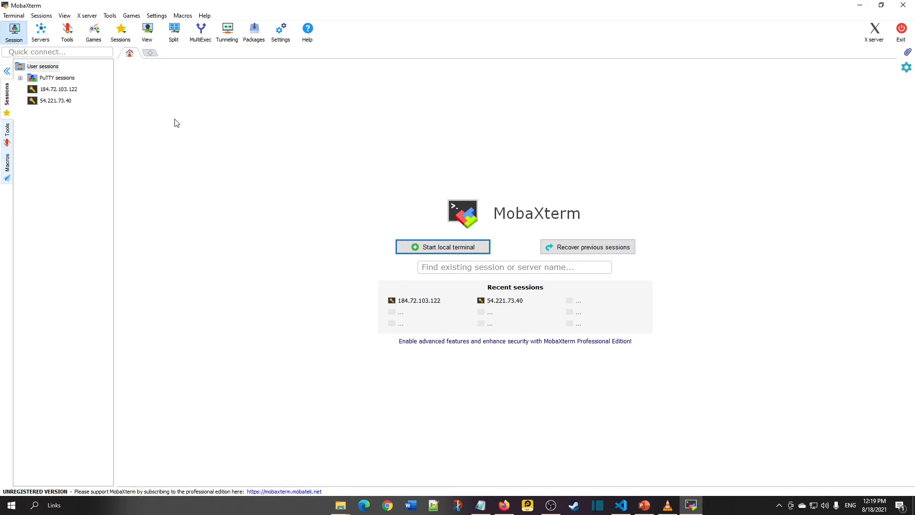
pyautogui.click(265, 148)
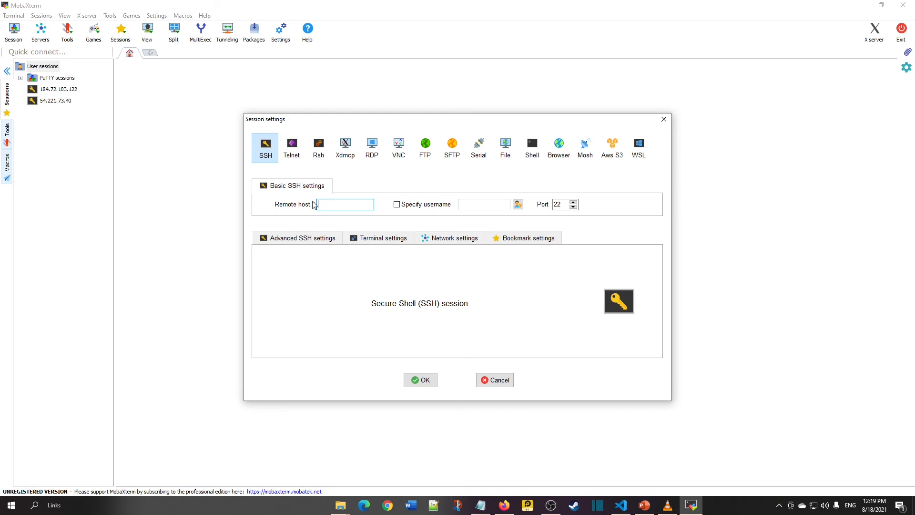
pyautogui.hotkey('ctrl', 'v')
pyautogui.click(268, 241)
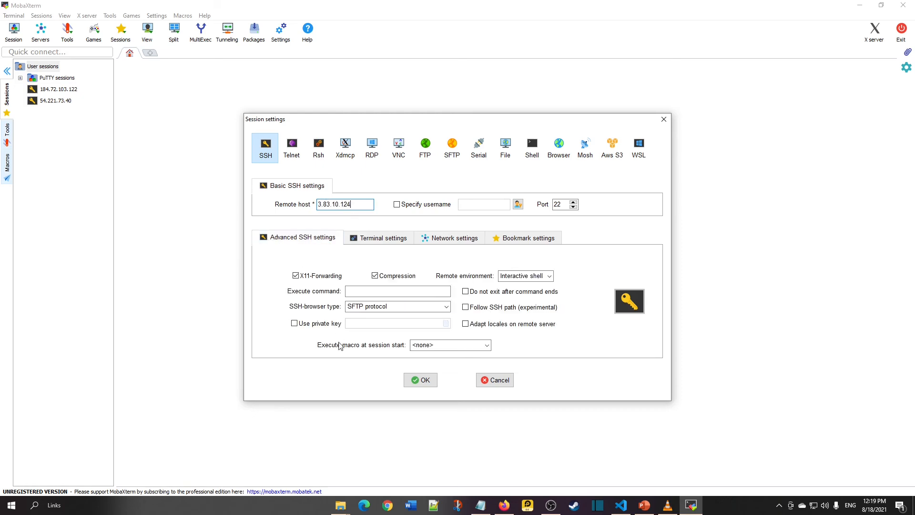
pyautogui.click(318, 324)
pyautogui.click(445, 324)
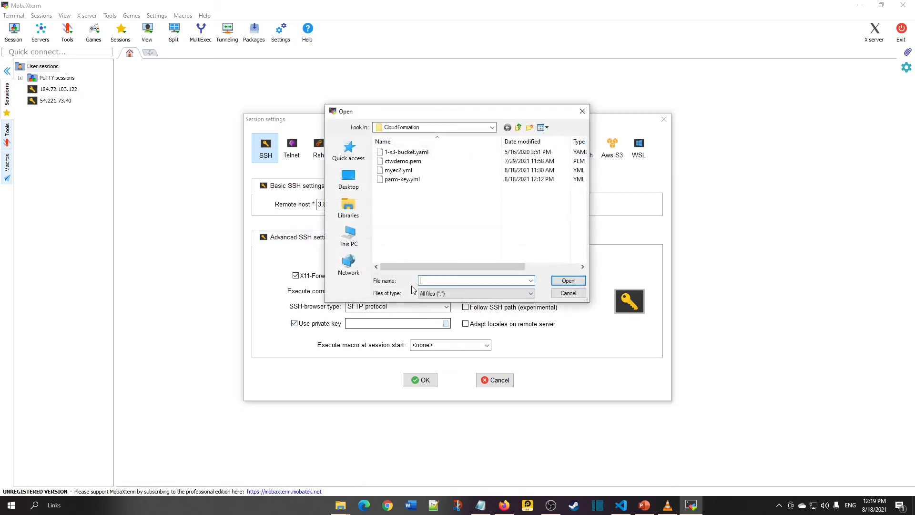
pyautogui.doubleClick(409, 164)
pyautogui.click(415, 381)
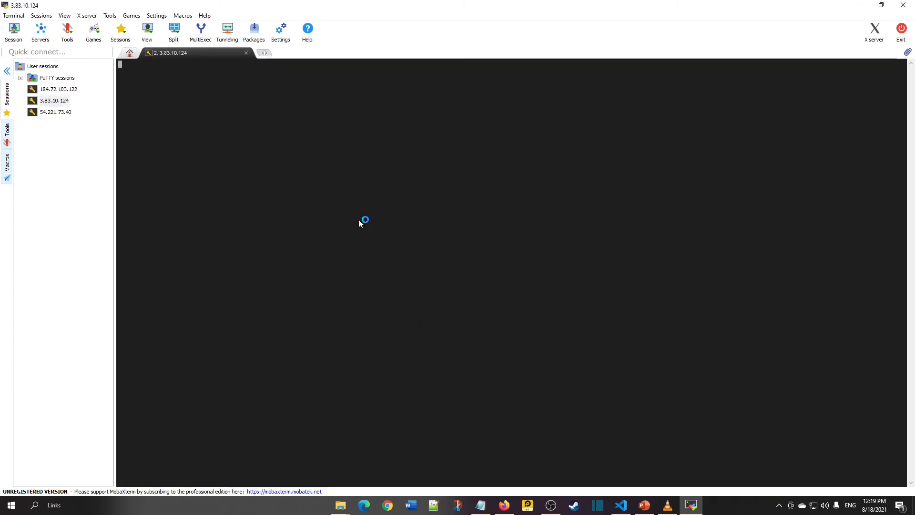
# Log in to the instance as ec2-user.
pyautogui.write('ec2-user')
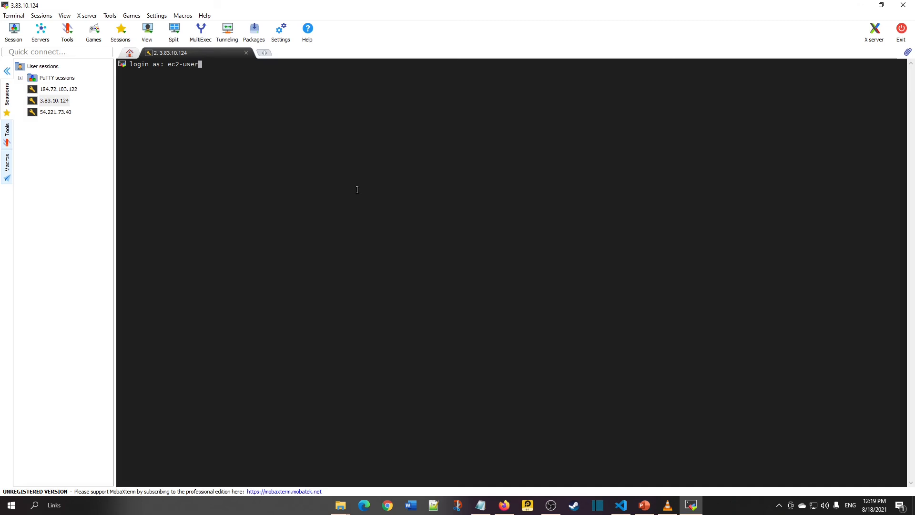
pyautogui.press('Return')
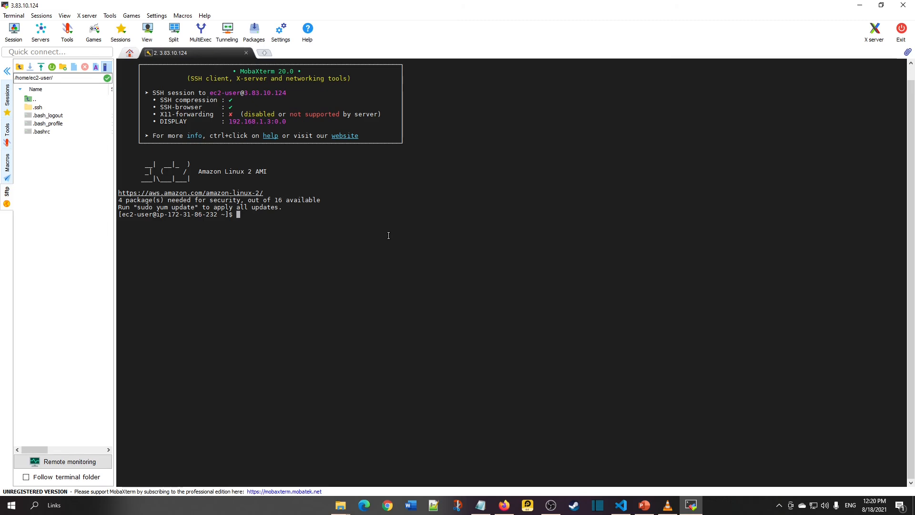
# Switch back to the editor and highlight the parameter's AWS::EC2::KeyPair::KeyName type.
pyautogui.hotkey('alt', 'Tab')
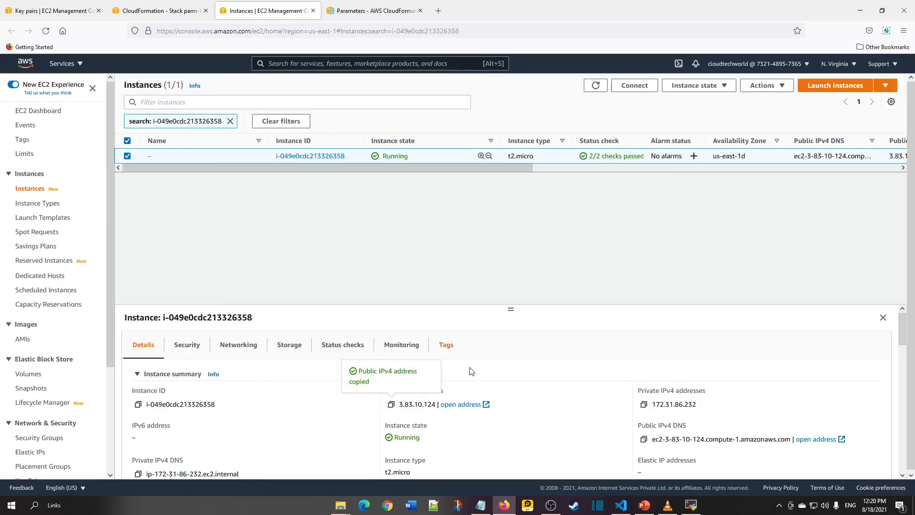
pyautogui.click(621, 509)
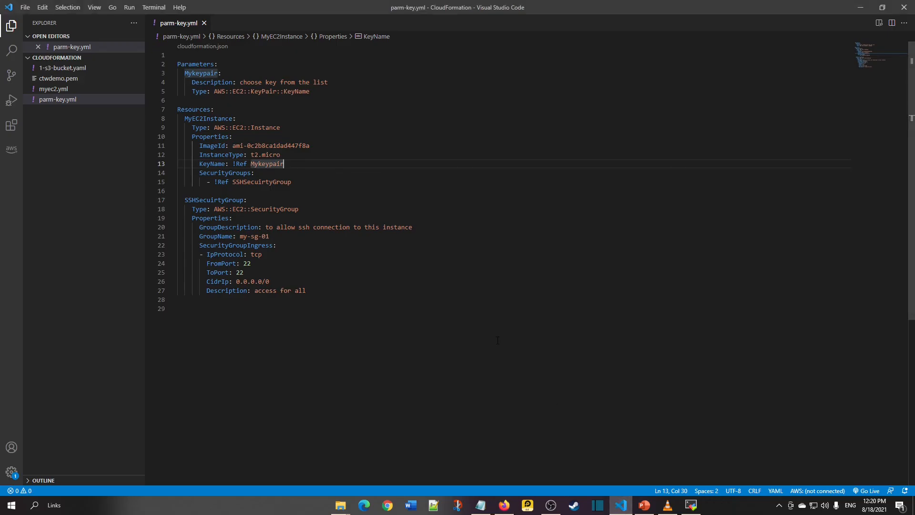
pyautogui.click(316, 92)
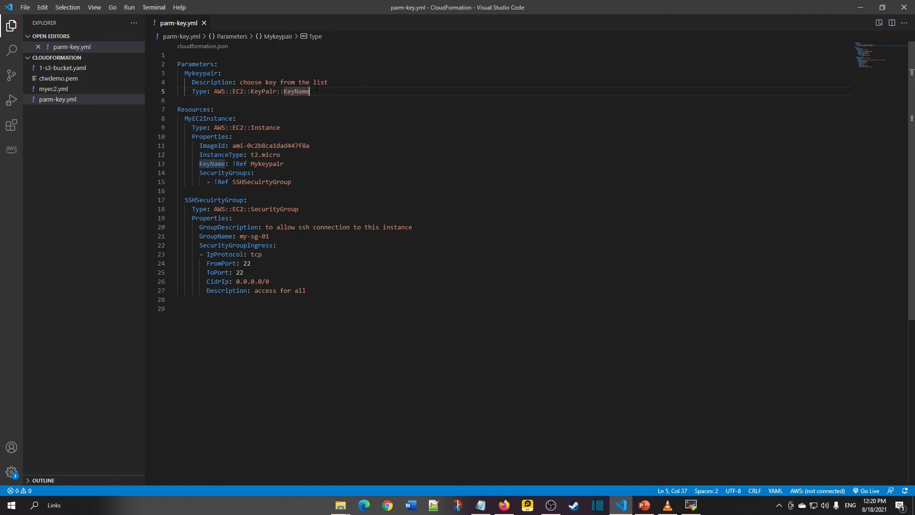
pyautogui.doubleClick(308, 91)
pyautogui.click(325, 90)
pyautogui.hotkey('alt', 'Tab')
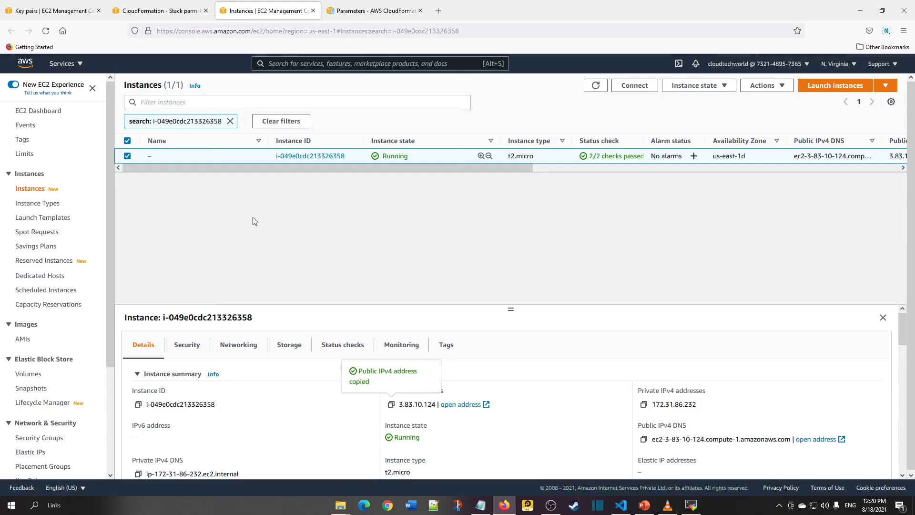
# Review the EC2 key pairs list, then the parm-key stack's info and events.
pyautogui.click(77, 11)
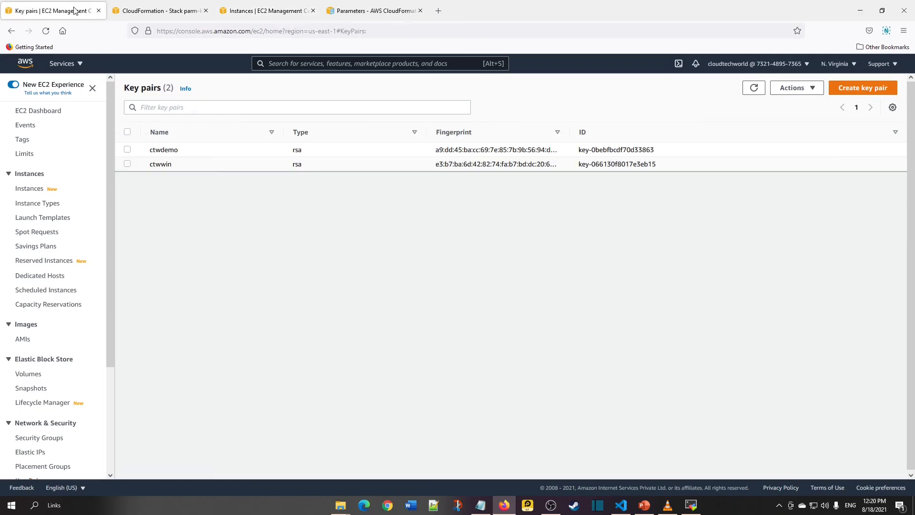
pyautogui.click(161, 10)
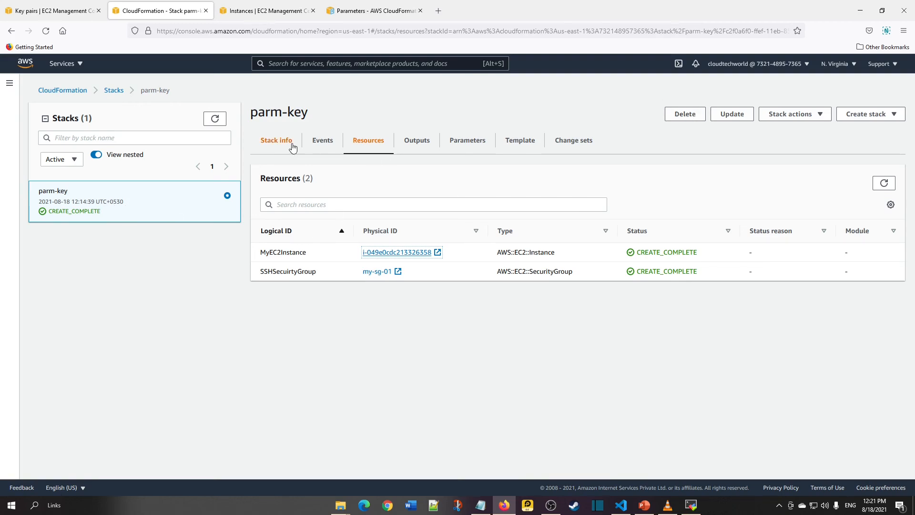
pyautogui.click(276, 143)
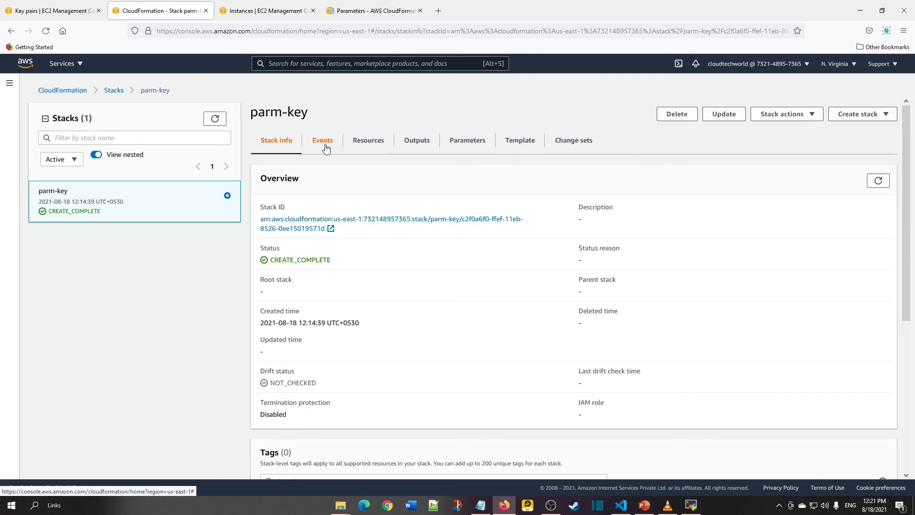
pyautogui.click(327, 147)
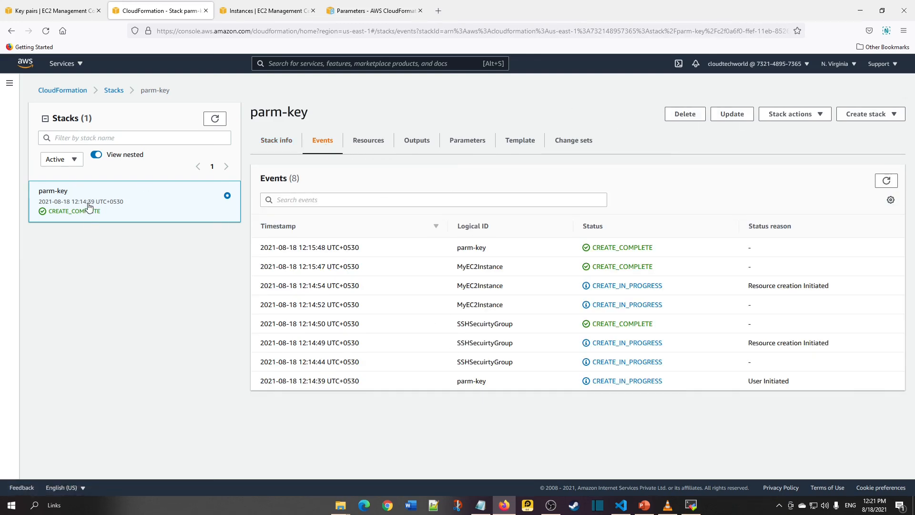
# Delete the parm-key stack and refresh the stacks list.
pyautogui.click(685, 114)
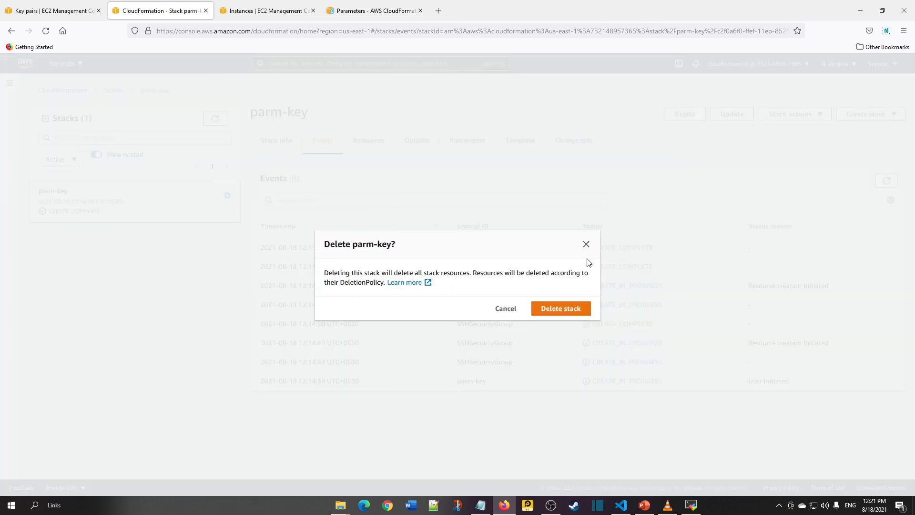
pyautogui.click(571, 315)
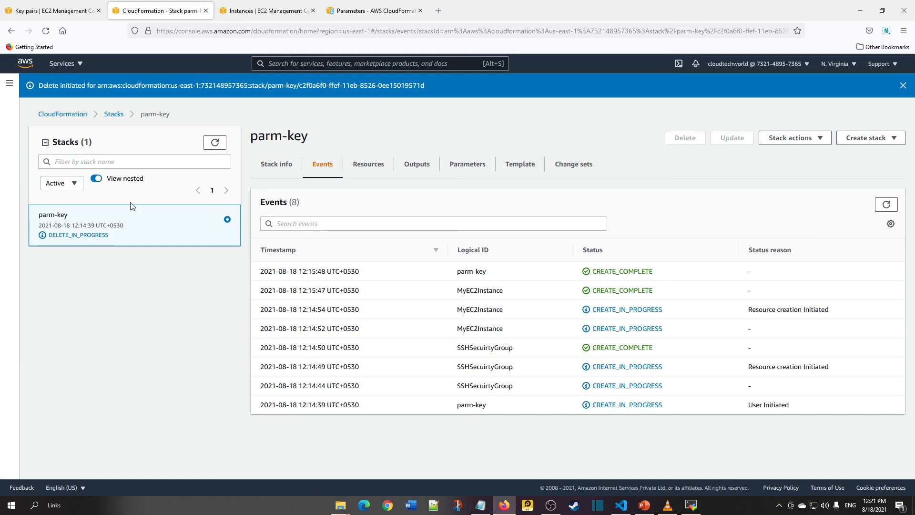
pyautogui.click(216, 144)
pyautogui.click(213, 143)
# Monitor the parm-key stack's deletion in its info and events, then refresh the EC2 instances list to check the instance's state.
pyautogui.click(281, 172)
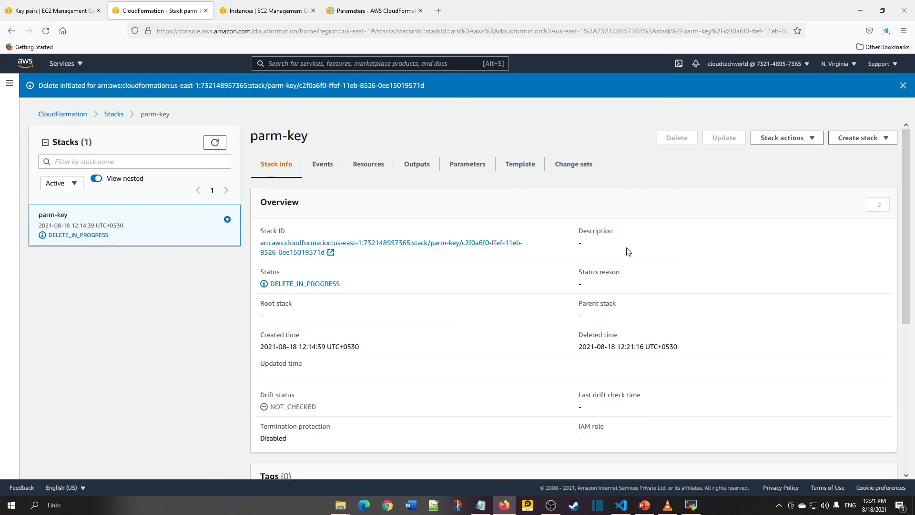
pyautogui.click(316, 165)
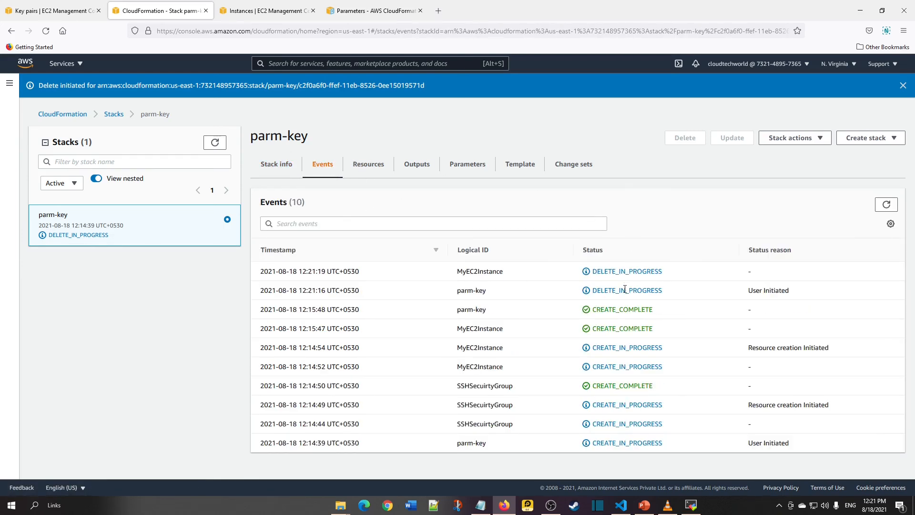
pyautogui.moveTo(676, 294); pyautogui.dragTo(591, 273)
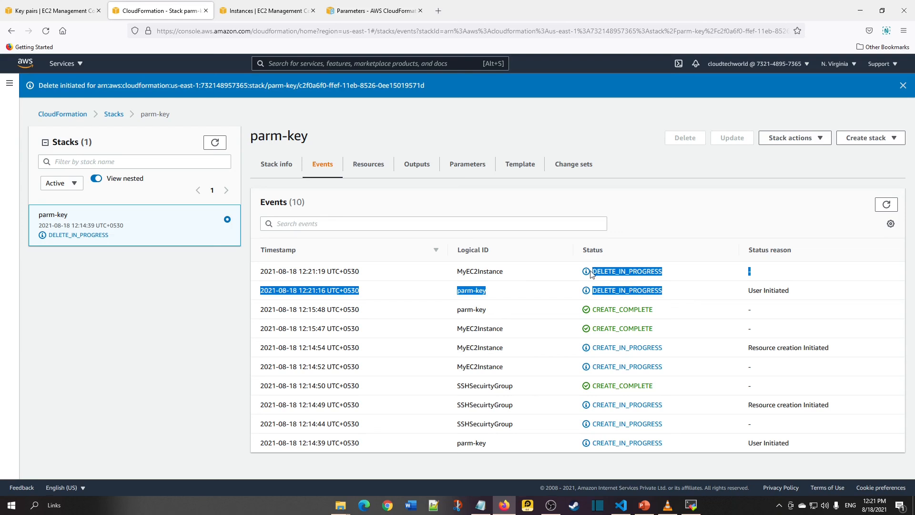
pyautogui.click(684, 225)
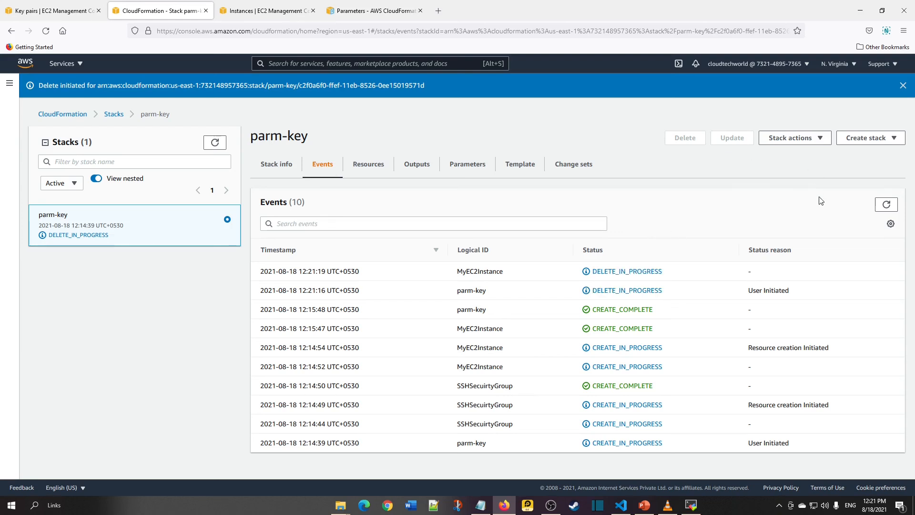
pyautogui.click(885, 204)
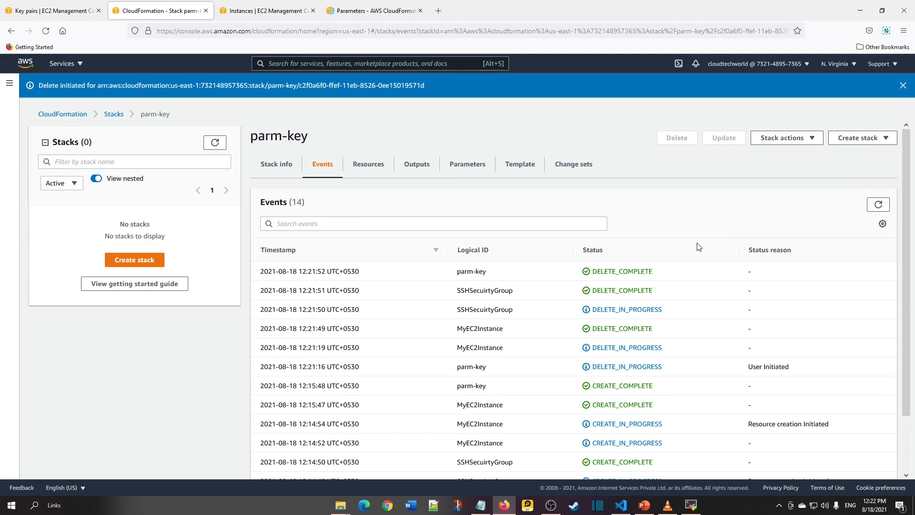
pyautogui.click(267, 10)
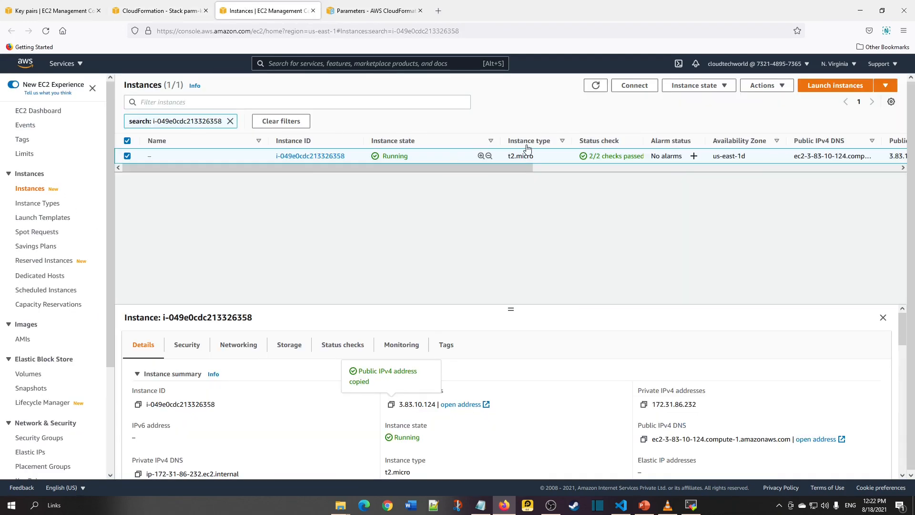
pyautogui.click(600, 89)
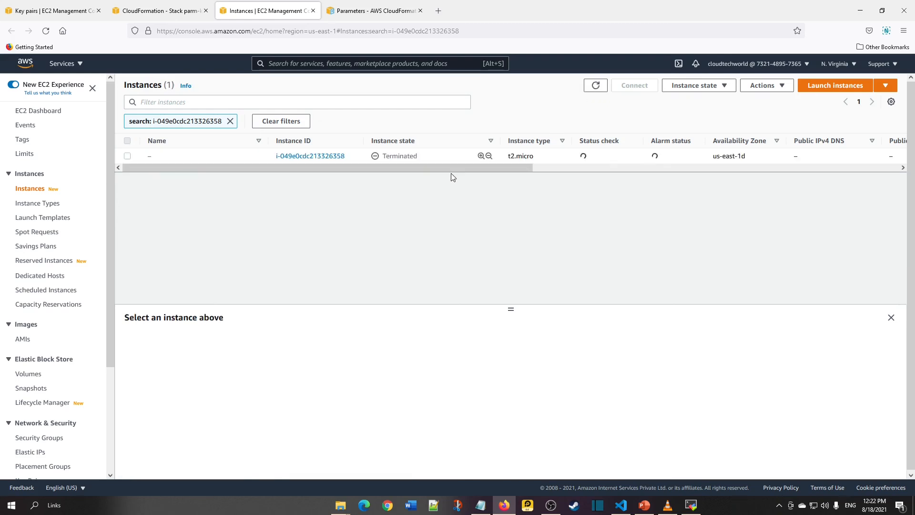